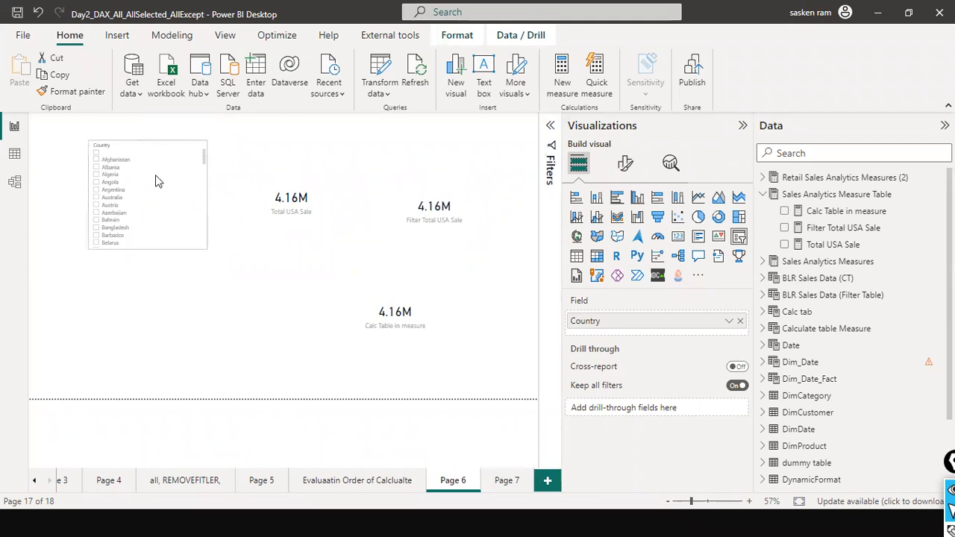
- Shorten the Country slicer and place a wide matrix visual in the free space beneath it
click(144, 246)
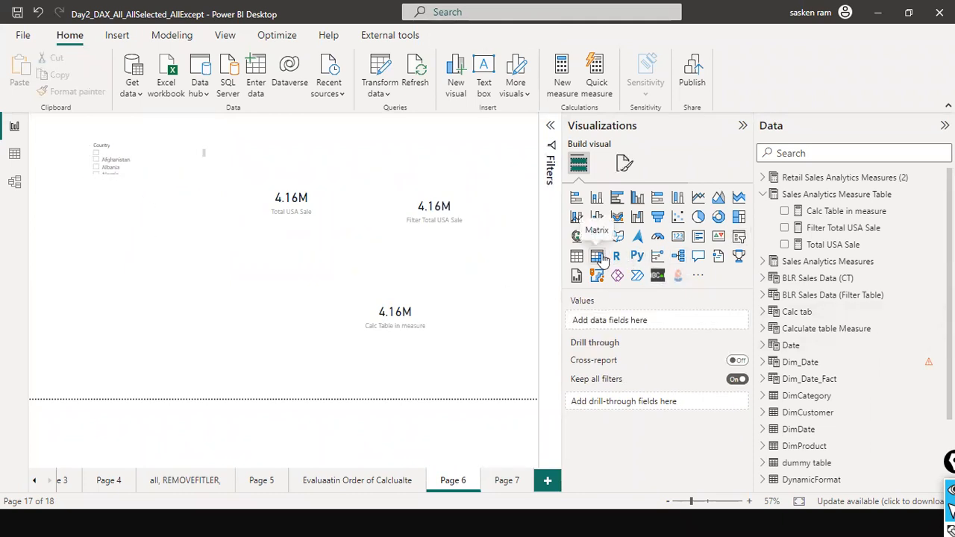
drag(561, 280, 621, 290)
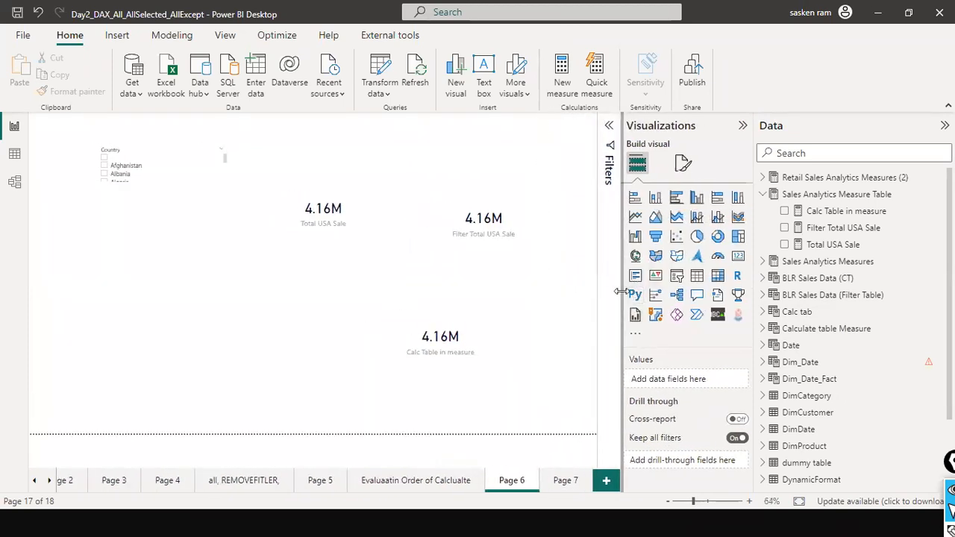
click(718, 278)
drag(328, 165, 157, 293)
drag(211, 272, 321, 291)
- Fill the matrix with Category as rows and Sales as values from the sales_w04 table
scroll(820, 277, down, 2)
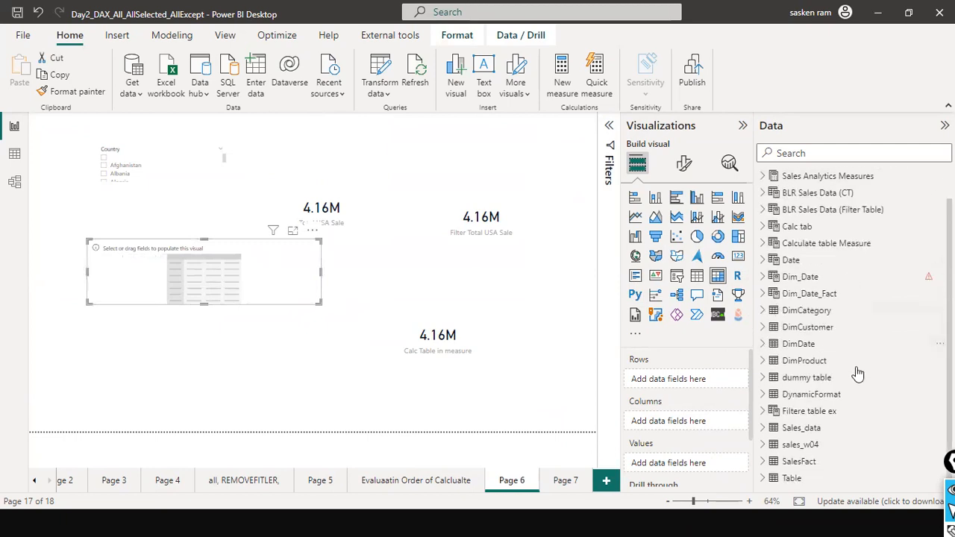
click(770, 445)
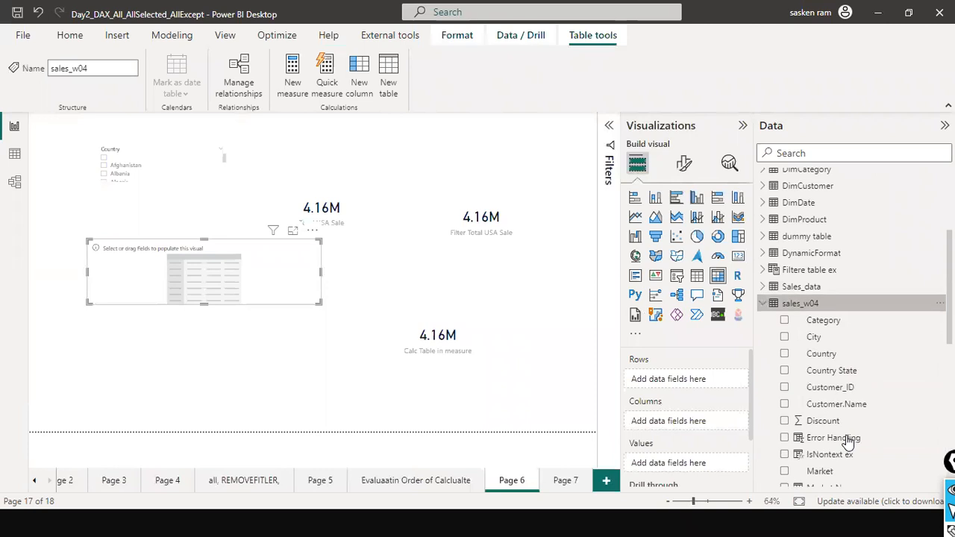
drag(820, 318, 188, 272)
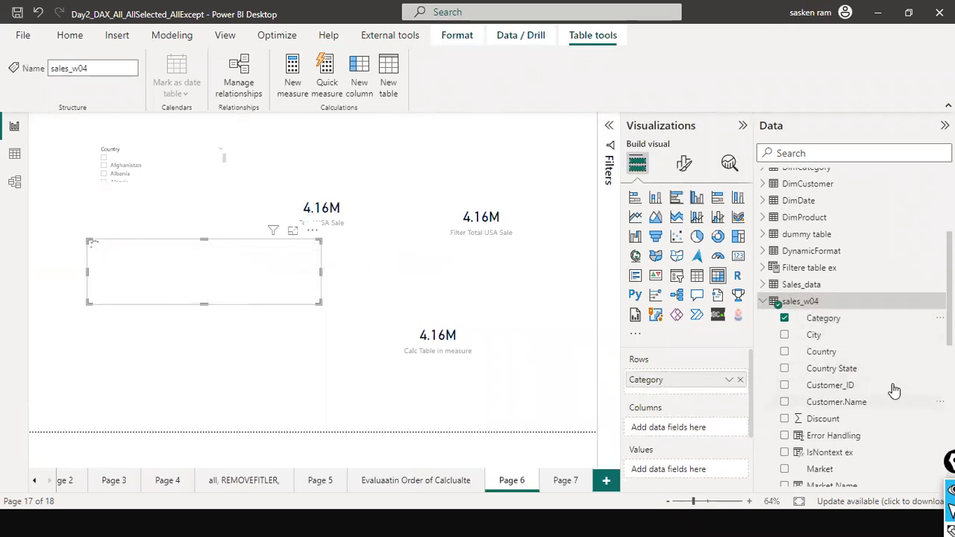
scroll(888, 406, down, 4)
scroll(880, 441, down, 3)
drag(827, 370, 233, 261)
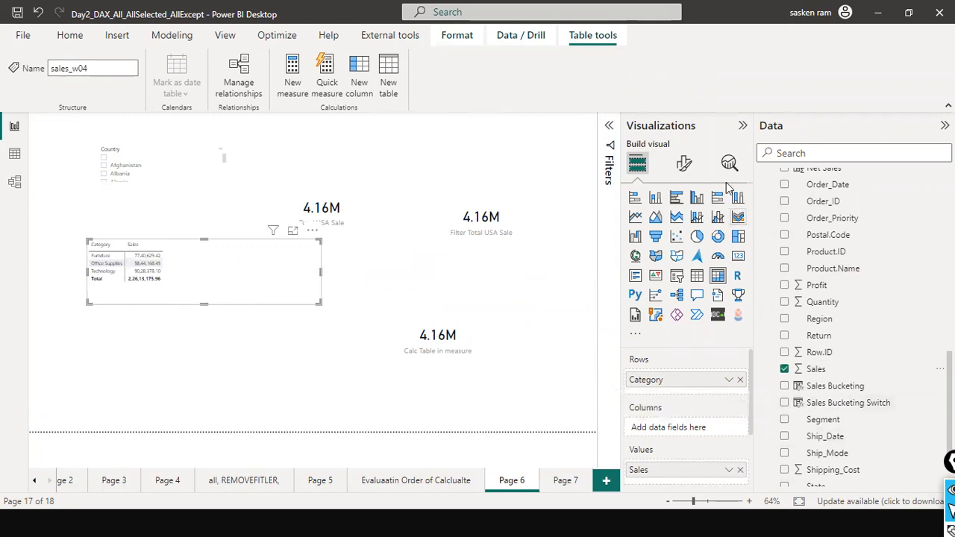
- Find the font formatting options for the matrix and set its global font size to 14
click(683, 166)
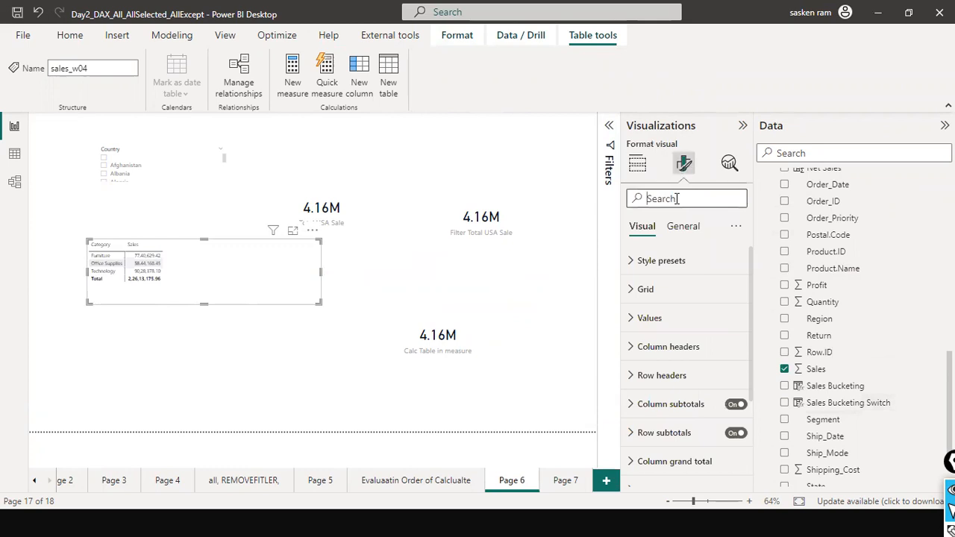
click(676, 198)
text(FO)
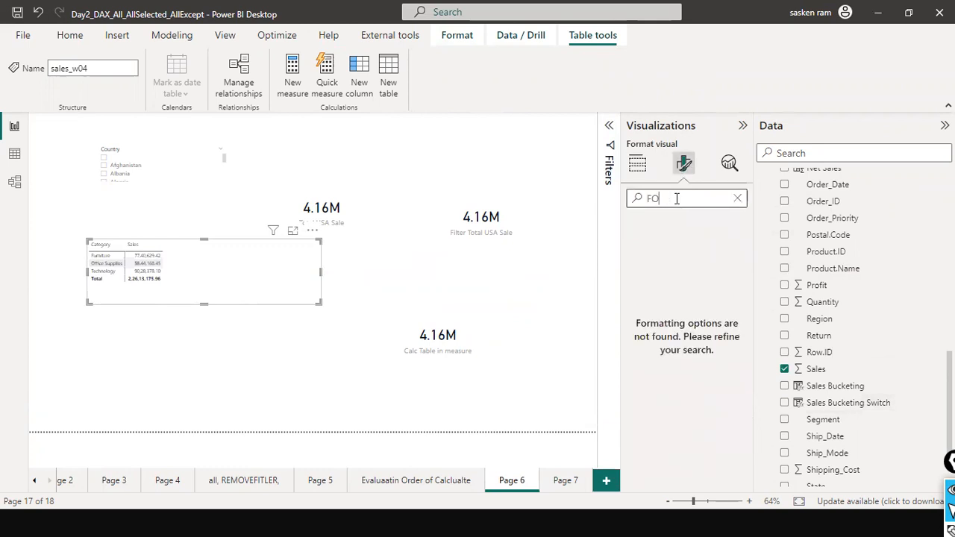
text(TNT)
click(638, 300)
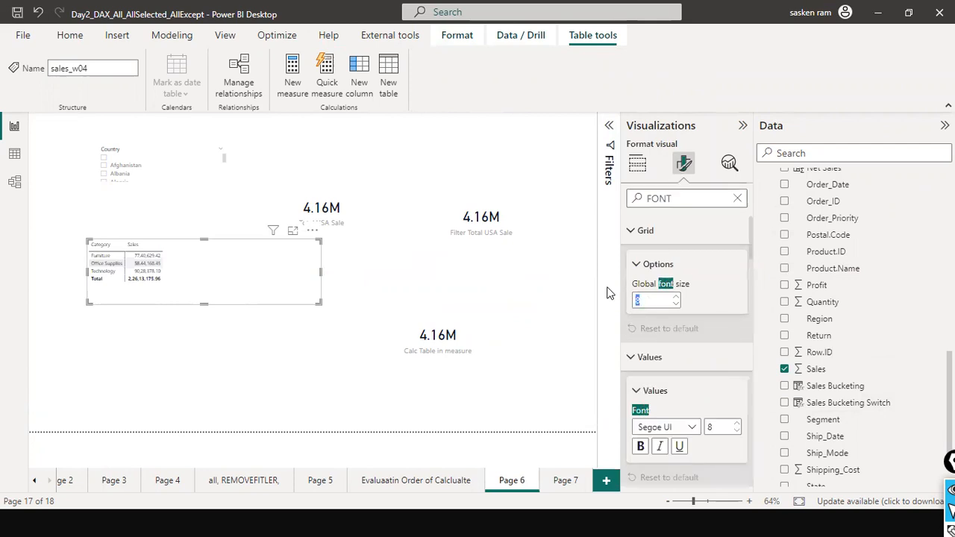
text(14)
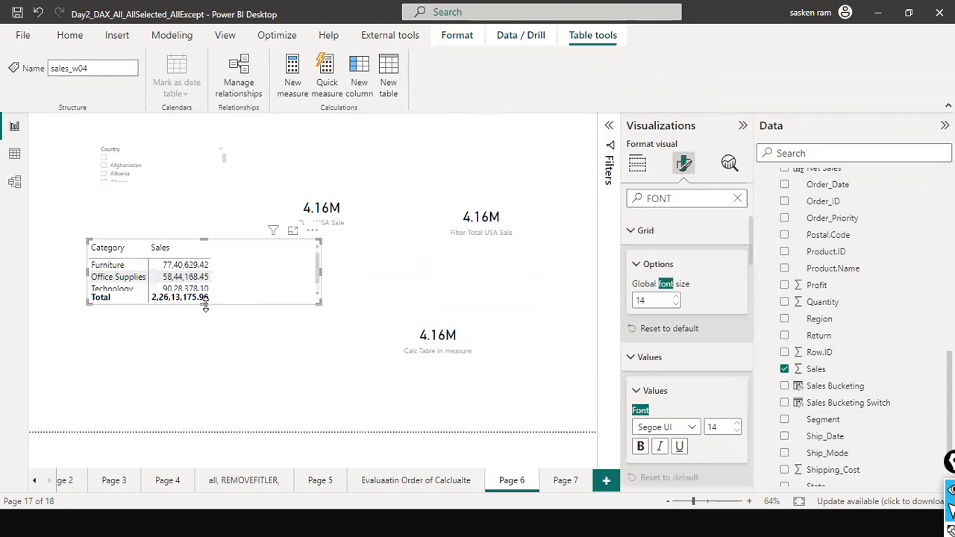
- Make the matrix taller so all its rows fit, and move it slightly lower on the page
drag(200, 304, 191, 346)
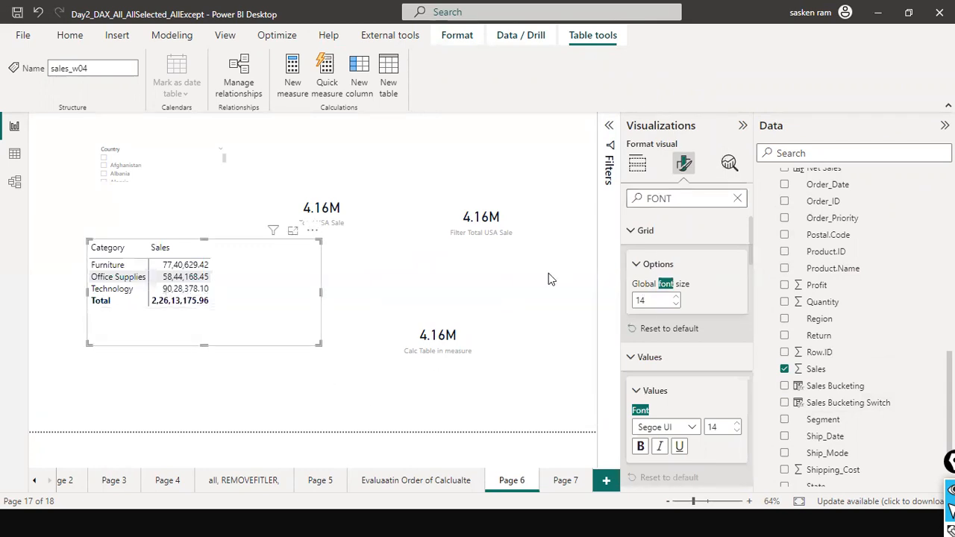
click(258, 304)
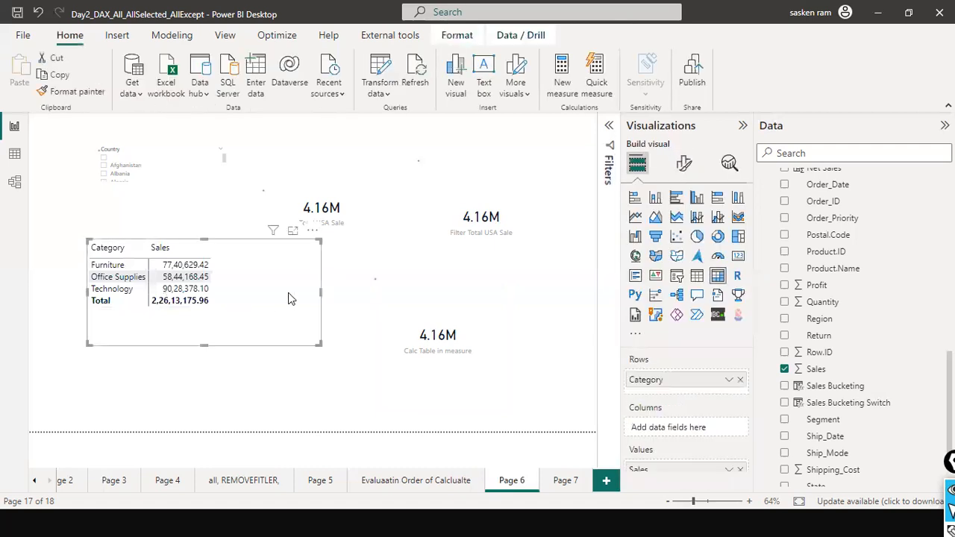
drag(288, 293, 273, 333)
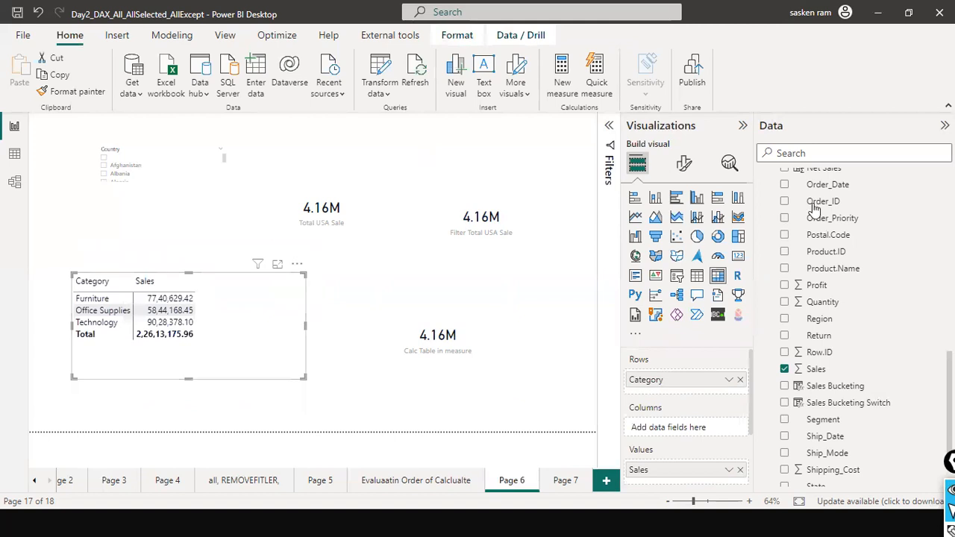
- Collapse the Visualizations pane and the sales_w04 field list, and widen the matrix on the enlarged canvas
click(740, 124)
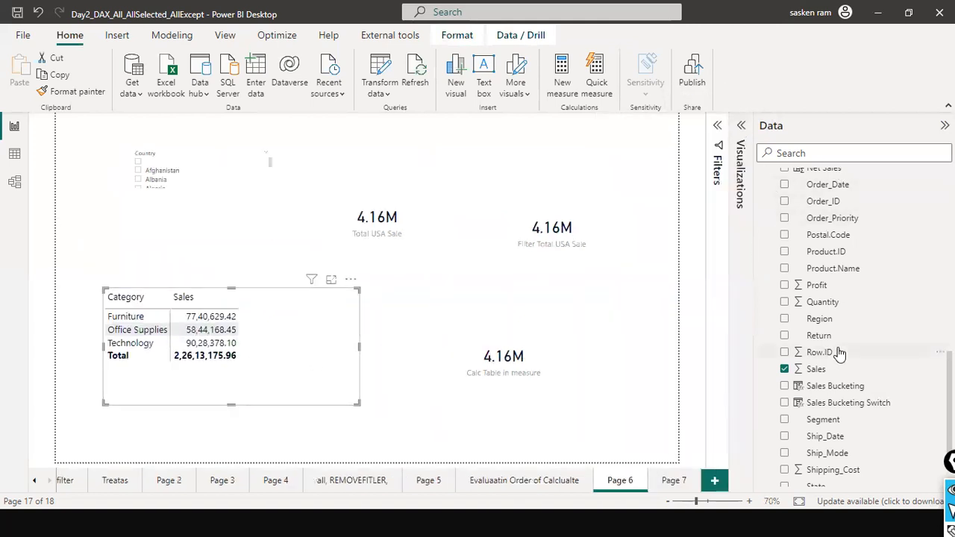
scroll(841, 366, down, 2)
scroll(841, 369, up, 10)
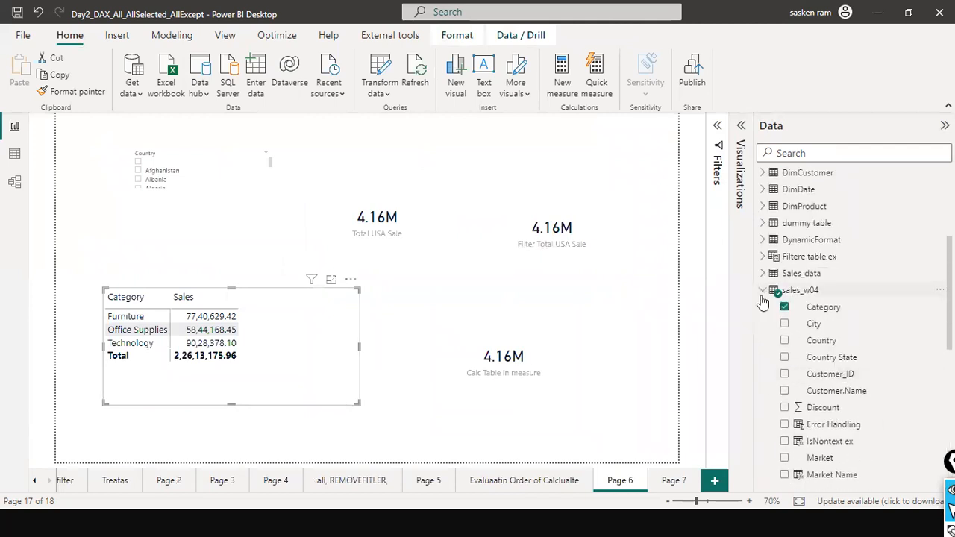
click(762, 294)
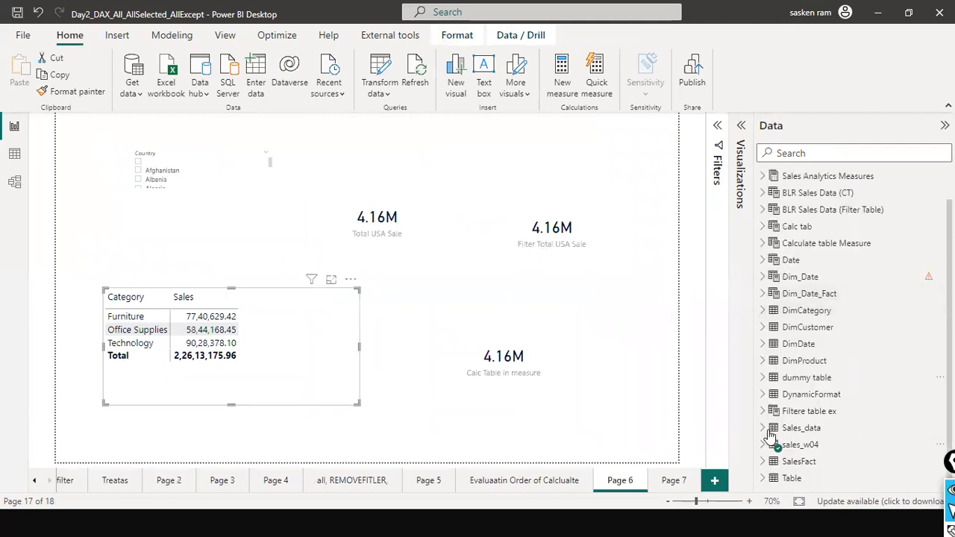
click(816, 153)
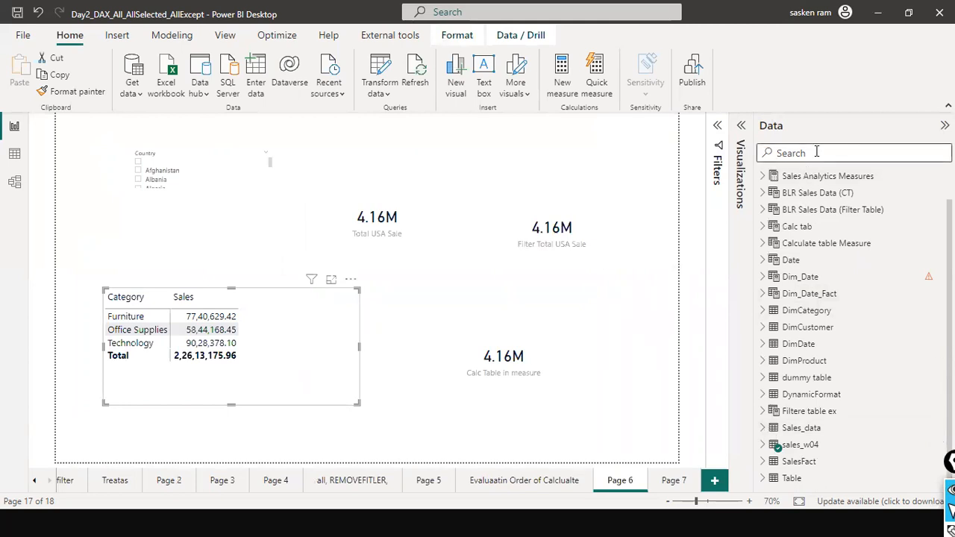
mouse_move(359, 346)
mouse_down()
mouse_move(395, 347)
mouse_move(411, 326)
mouse_move(345, 344)
mouse_up()
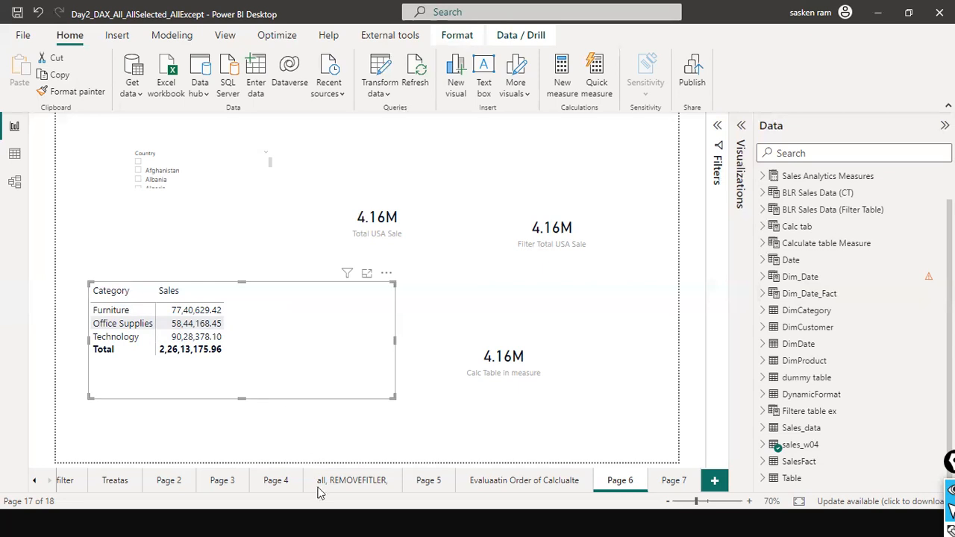
- Create a new measure in Sales Analytics Measure Table, using the Filter Total USA Sale formula as its starting text
click(174, 37)
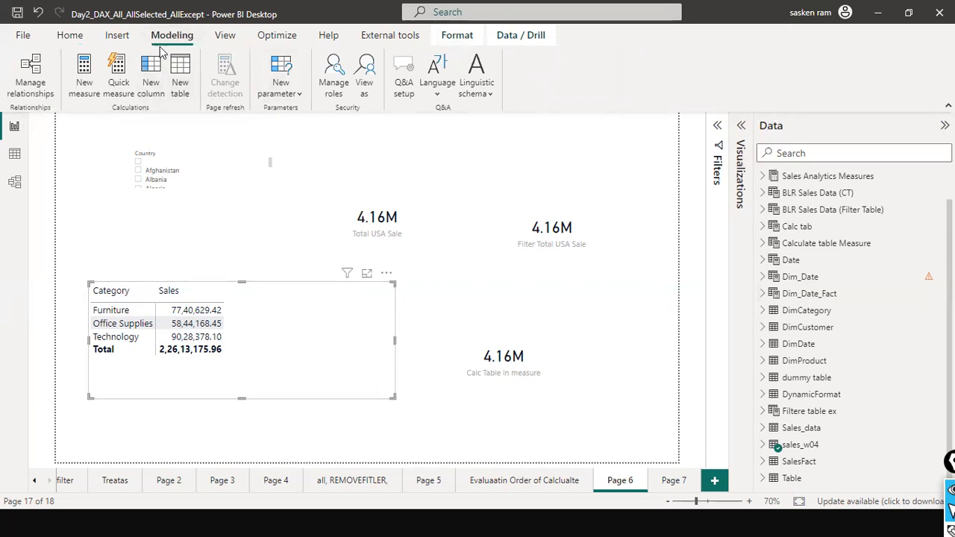
click(454, 137)
scroll(919, 249, up, 1)
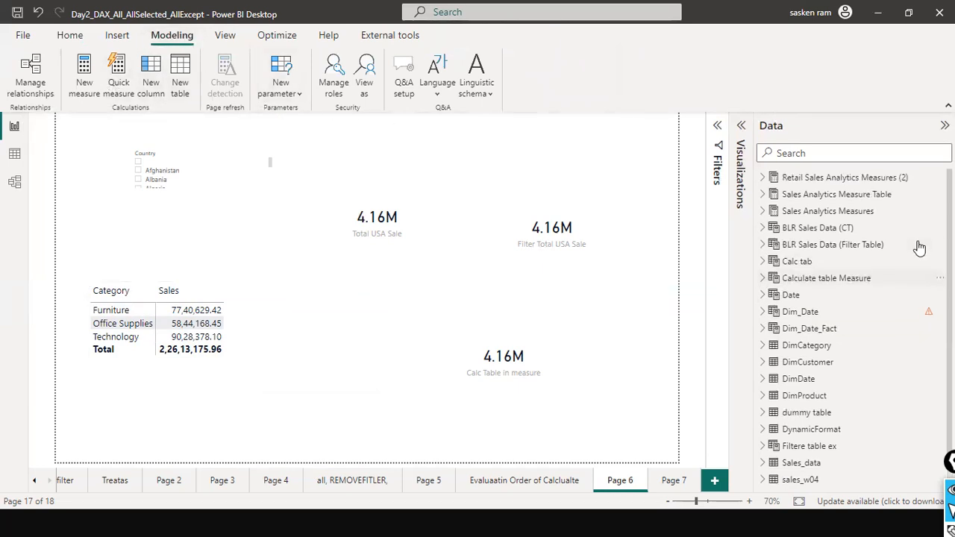
click(768, 196)
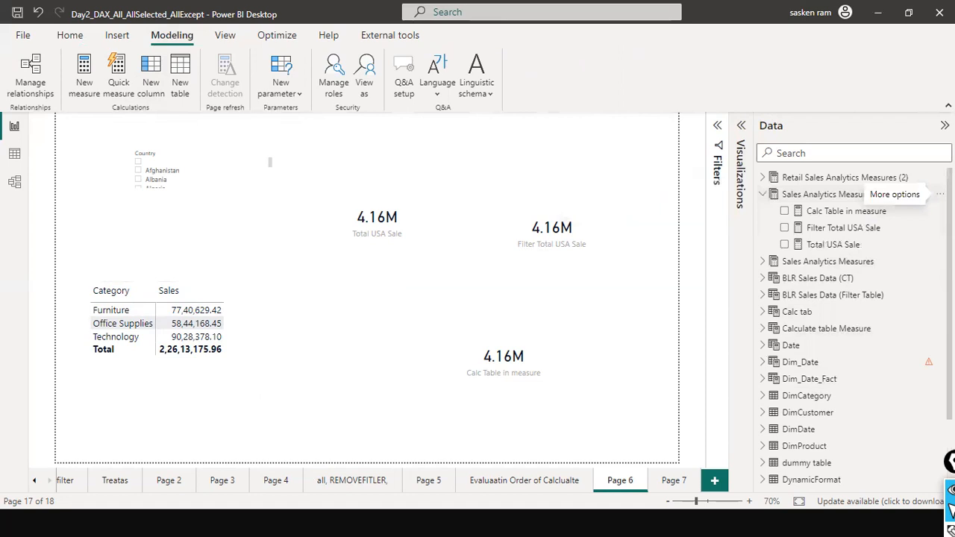
click(940, 194)
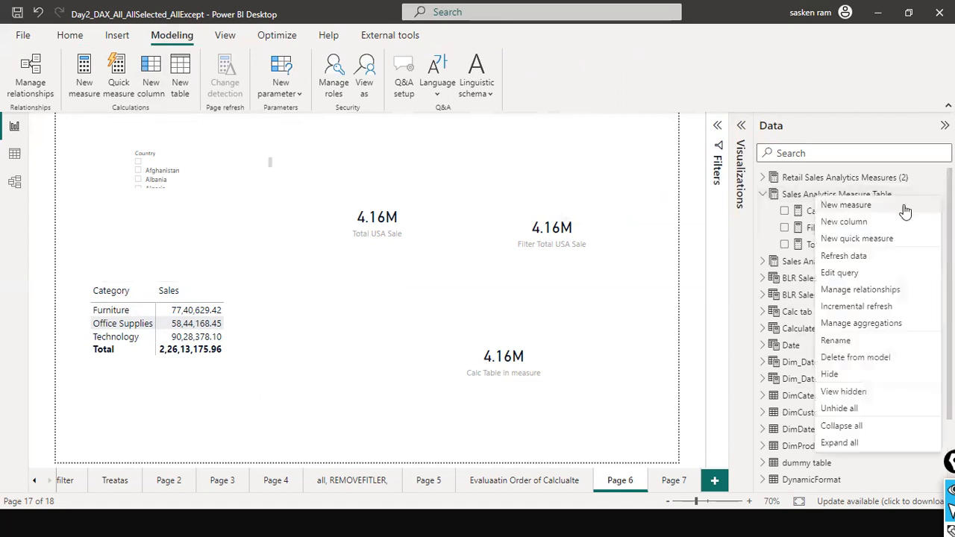
click(855, 207)
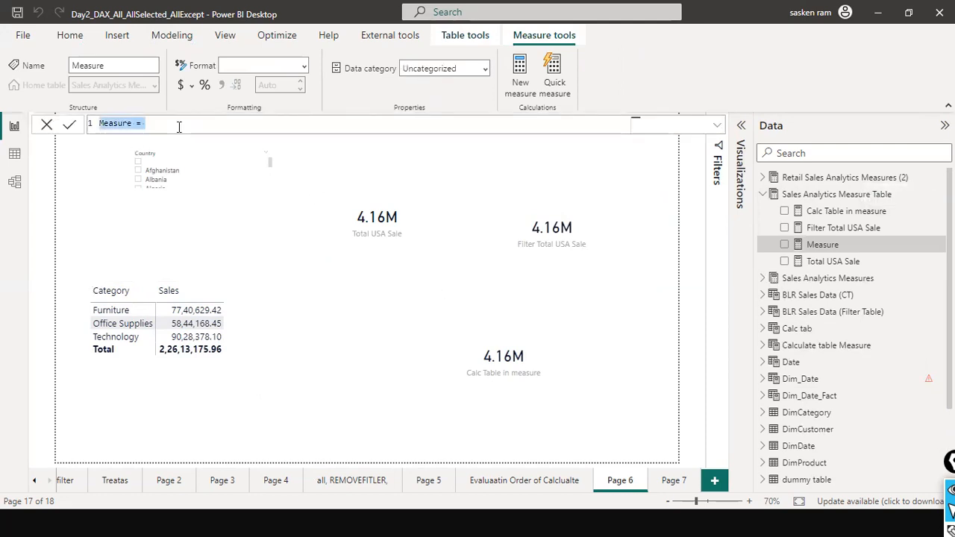
text(Filter Total USA Sale = CALCULATE([Total Sales1 (M)],                             FILTER( sales_w04,sales_w04[Country] = "United States" )))
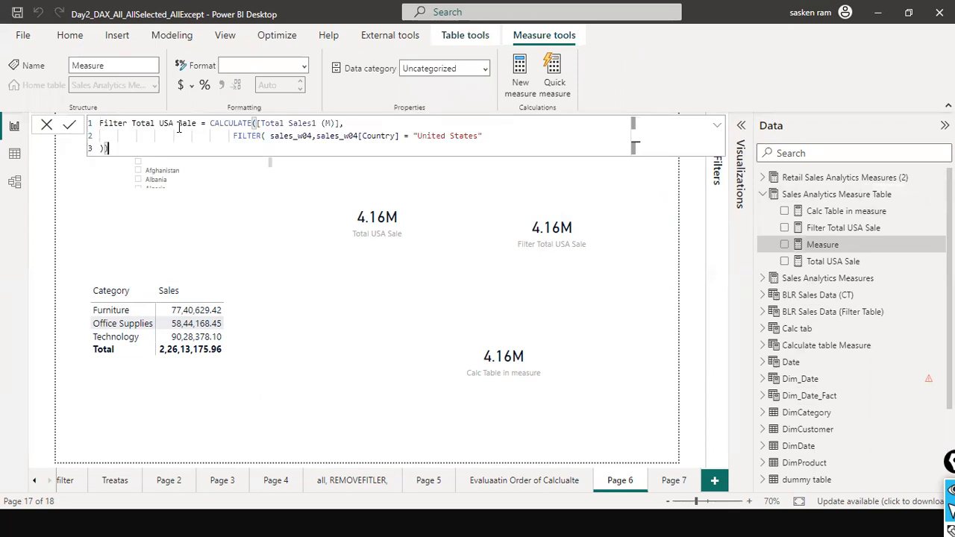
- Replace the measure name in the formula with ALL Sales
key(Up)
key(Up)
key(ctrl+shift+Right)
key(ctrl+shift+Right)
key(ctrl+shift+Right)
key(ctrl+shift+Right)
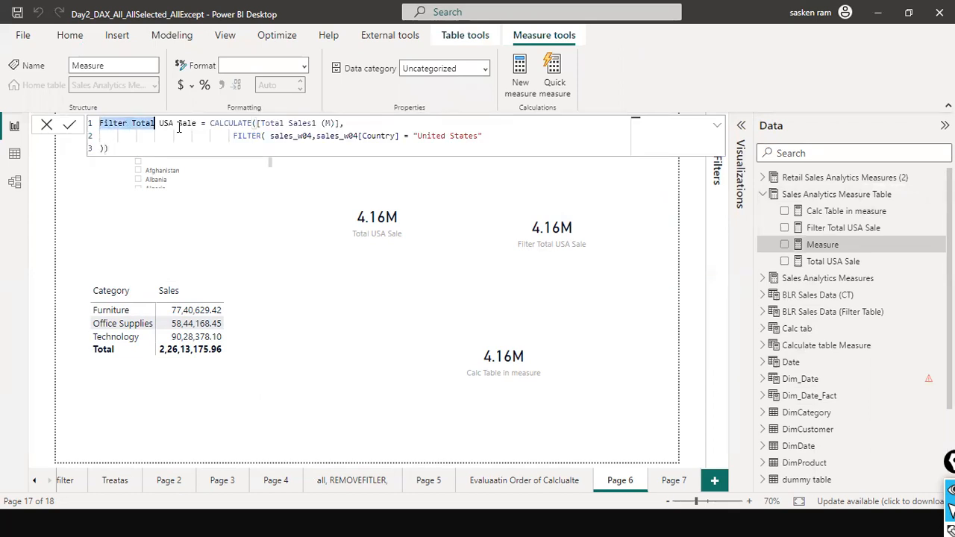
key(BackSpace)
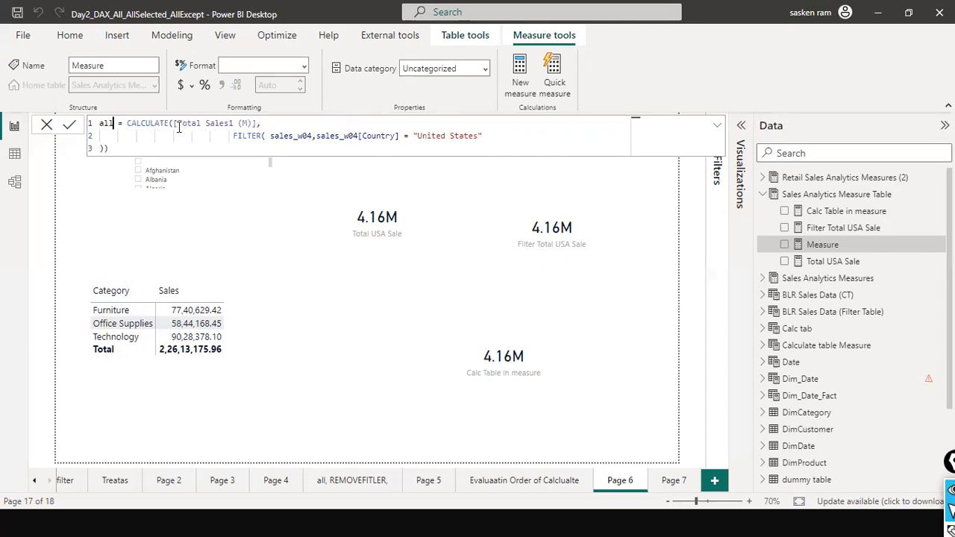
text(ALL Saes)
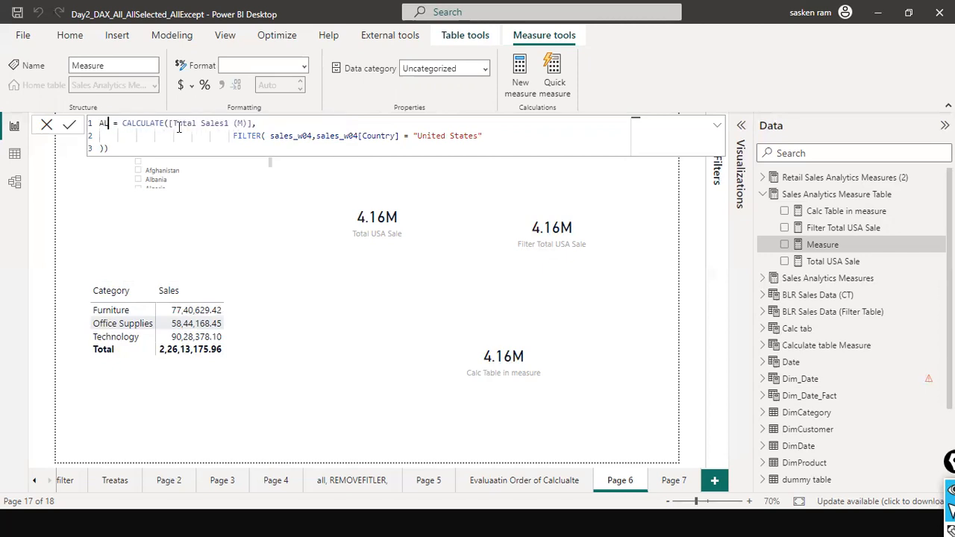
key(BackSpace)
key(BackSpace)
text(les)
- Replace the FILTER function inside CALCULATE with the ALL function
key(Down)
key(ctrl+Right)
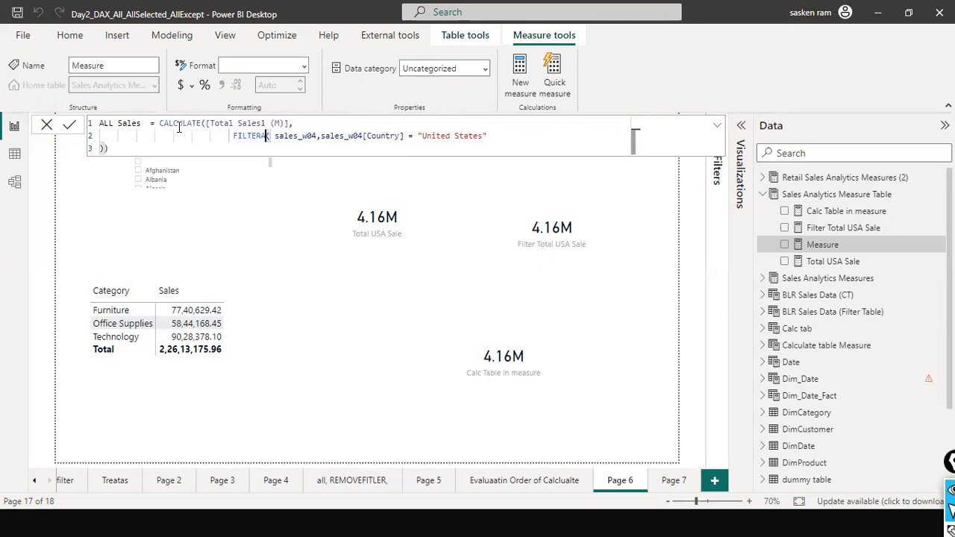
key(BackSpace)
key(BackSpace)
key(BackSpace)
key(BackSpace)
key(BackSpace)
key(BackSpace)
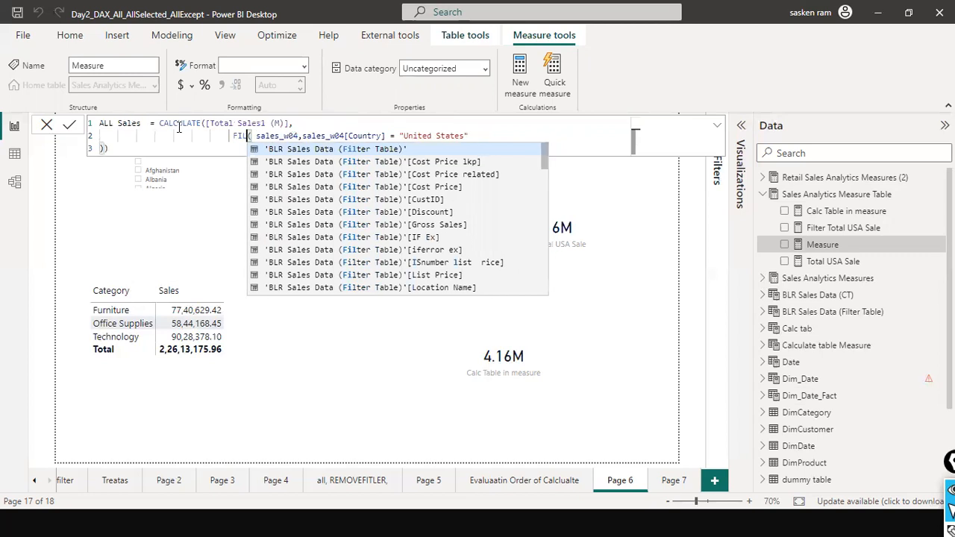
text(ALL()
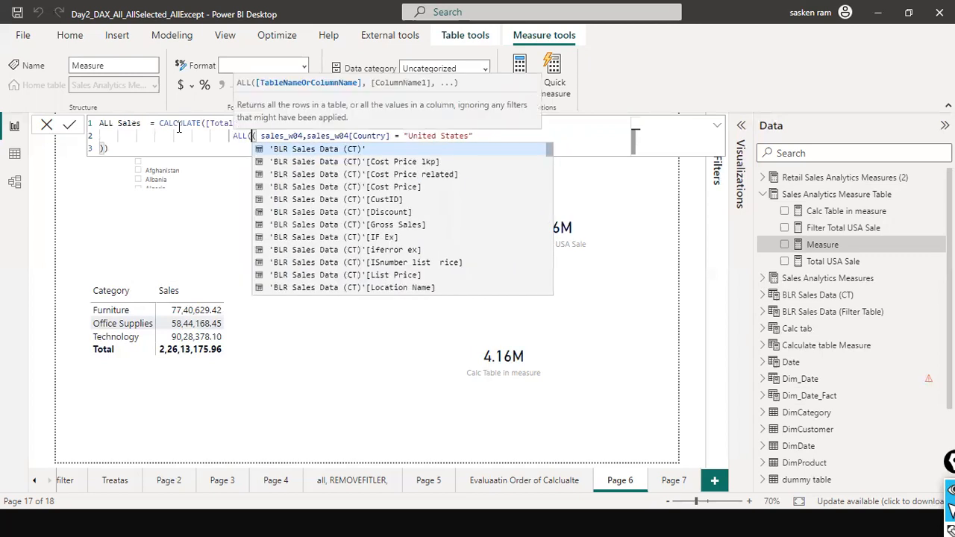
text(()
- Delete the Country = "United States" condition so ALL takes only sales_w04, and start a new line below it
key(ctrl+Right)
key(ctrl+Right)
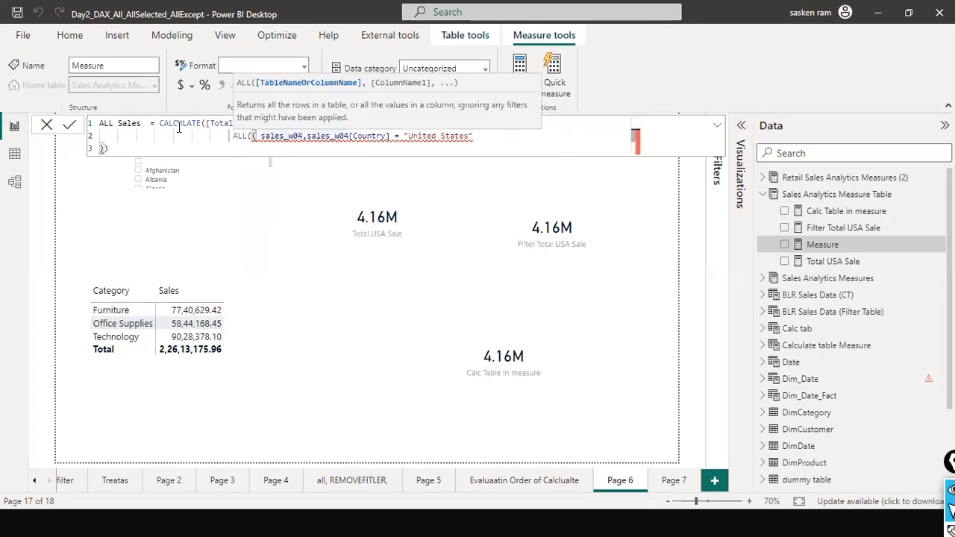
key(ctrl+shift+Right)
key(ctrl+shift+Right)
key(ctrl+shift+Right)
key(ctrl+shift+Right)
key(ctrl+shift+Right)
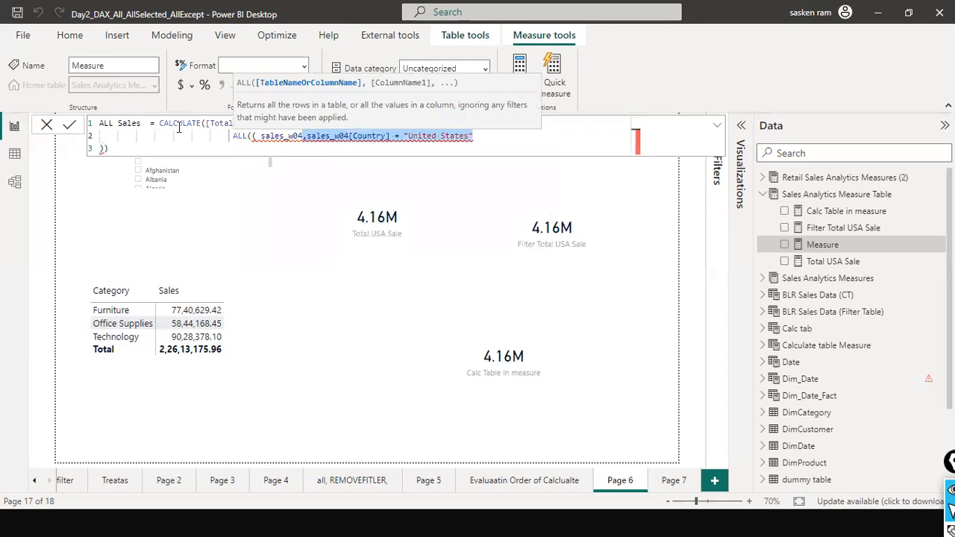
key(Delete)
key(Delete)
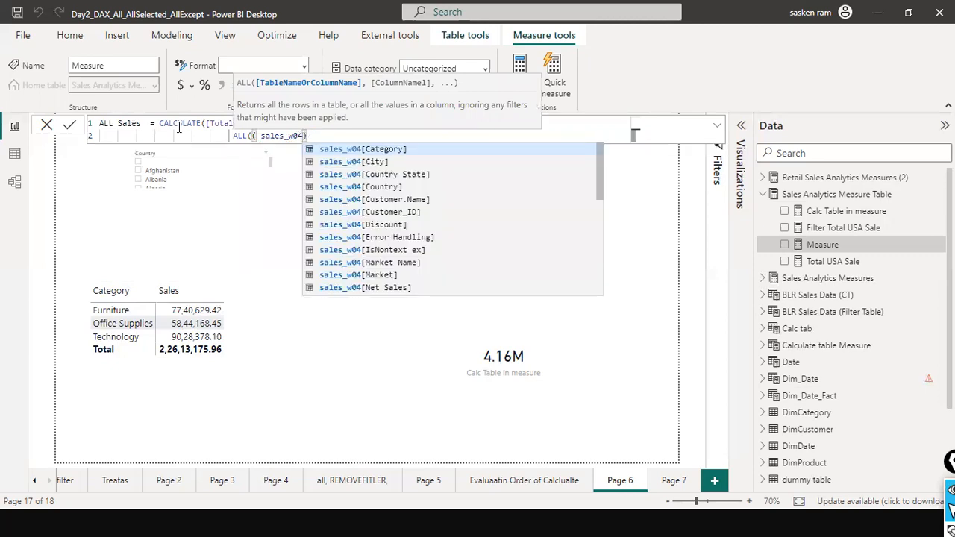
key(Home)
key(End)
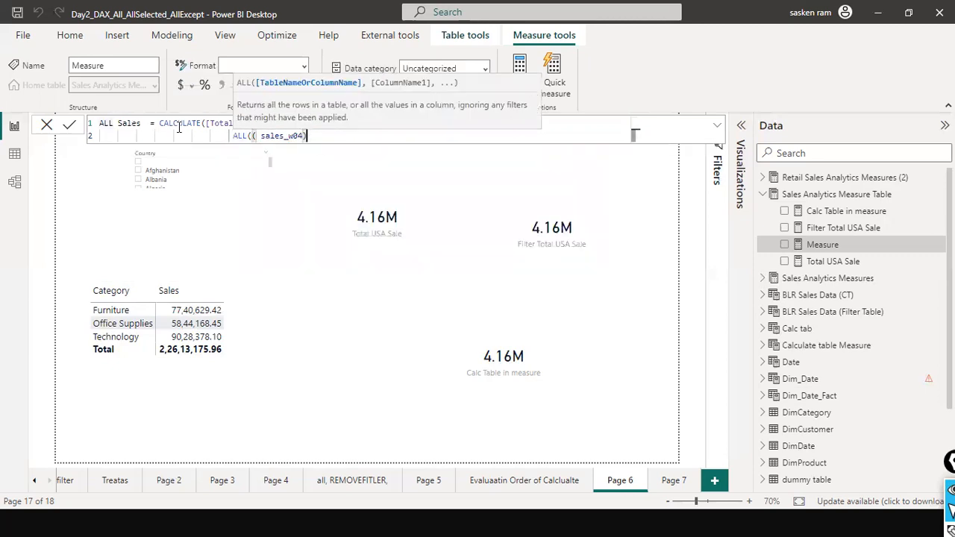
key(Return)
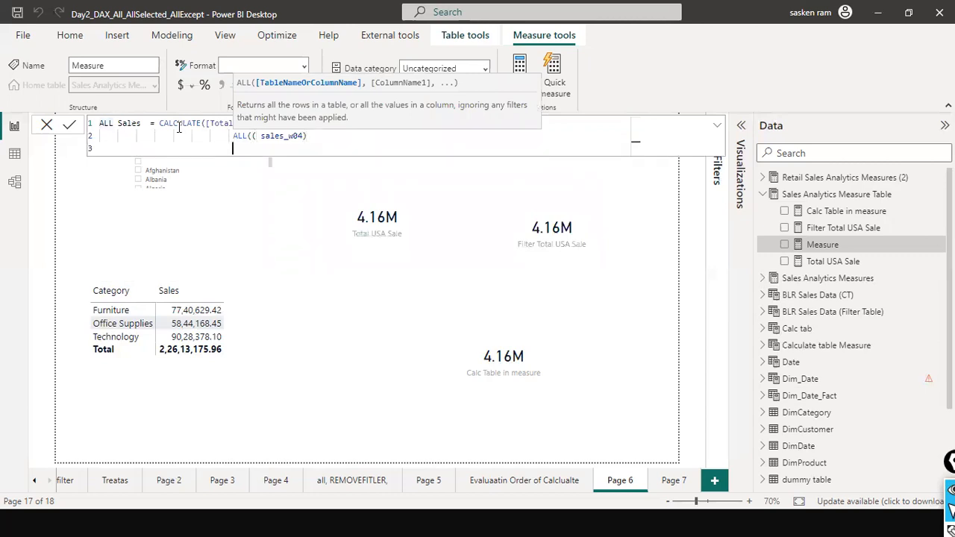
- Close the CALCULATE formula, remove the extra opening parenthesis after ALL, and commit the ALL Sales measure
text())
key(Up)
text(()
key(BackSpace)
key(Down)
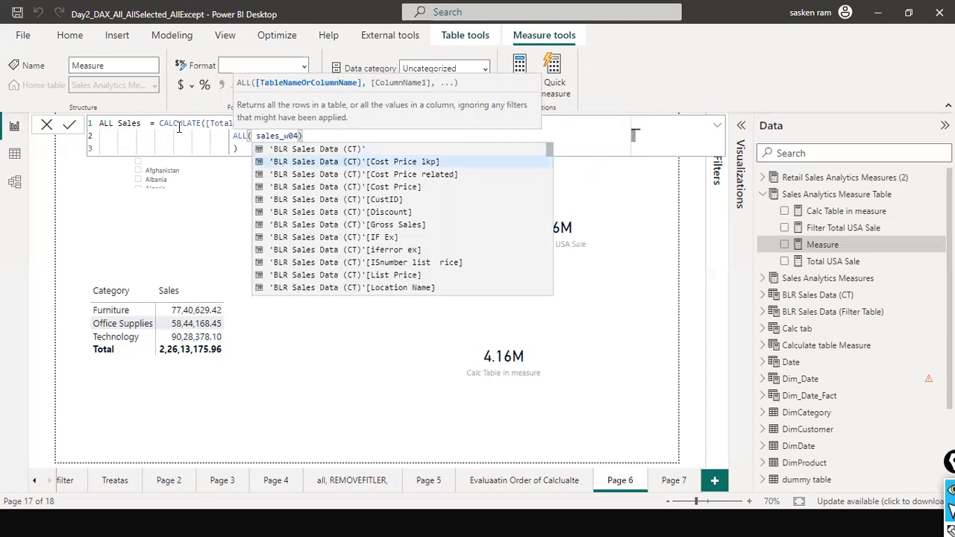
key(Escape)
key(Down)
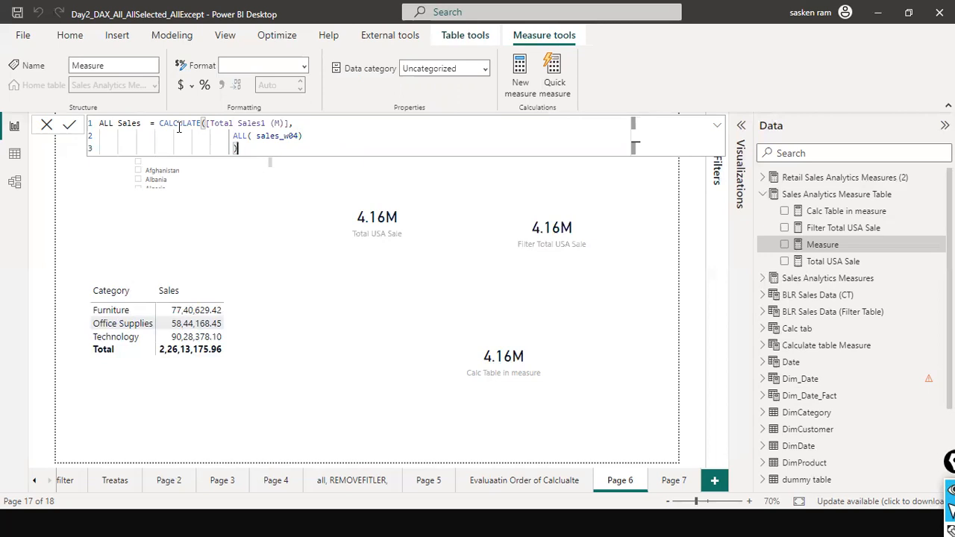
key(Return)
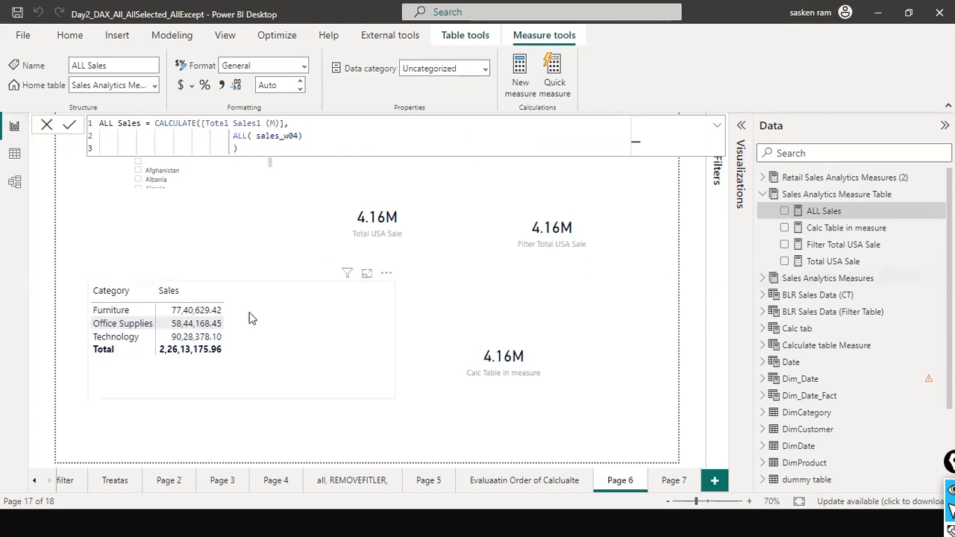
- Add the ALL Sales measure as a value in the Sales by Category matrix
drag(825, 212, 292, 303)
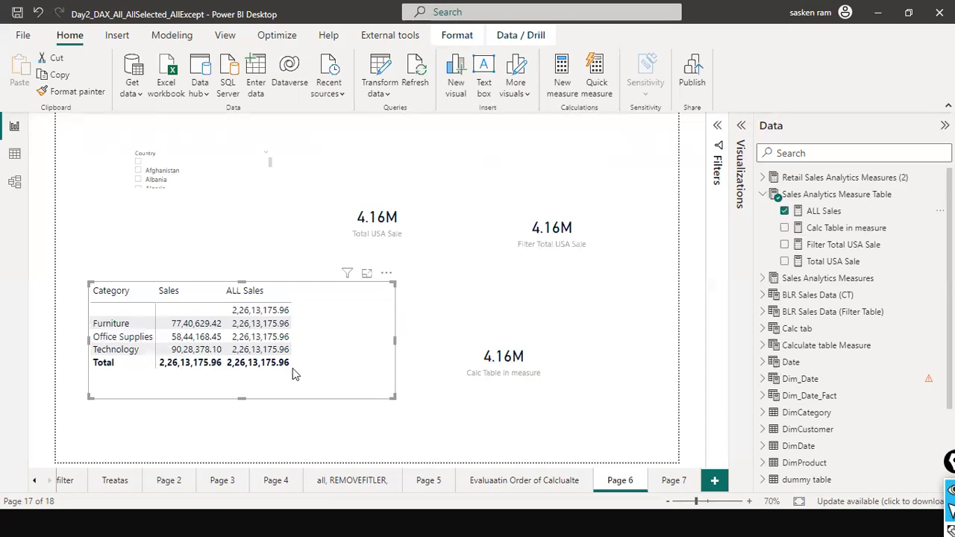
drag(155, 397, 197, 338)
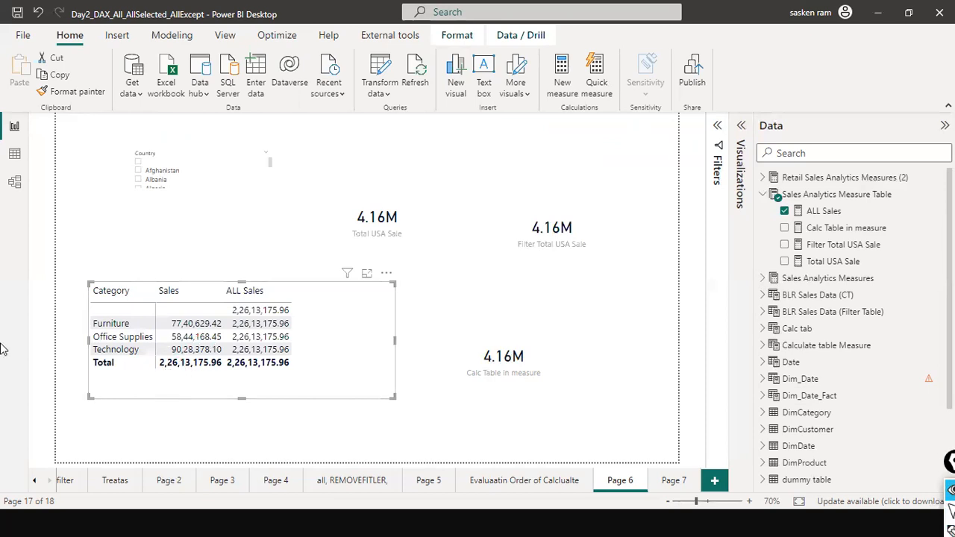
drag(125, 370, 158, 362)
mouse_move(322, 318)
mouse_down()
mouse_move(297, 323)
mouse_move(288, 338)
mouse_move(293, 366)
mouse_up()
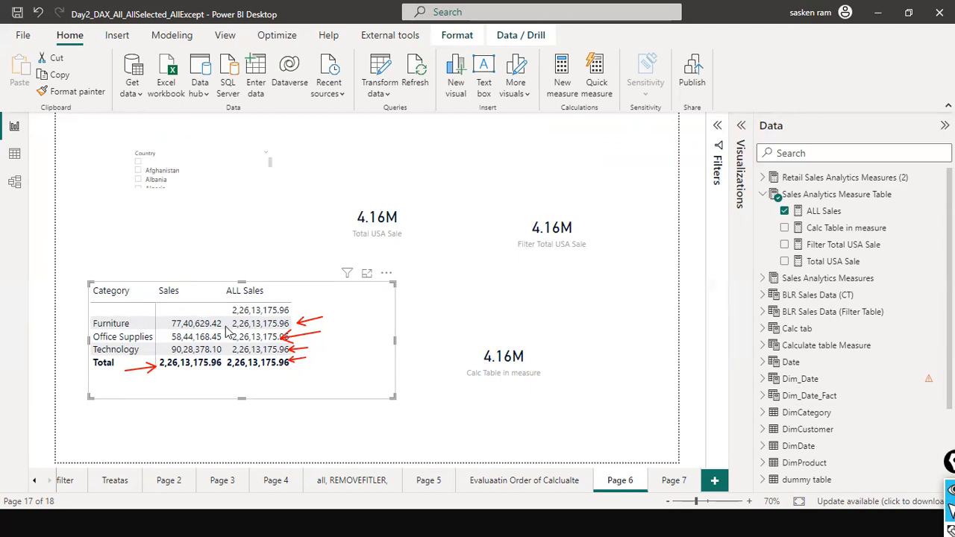
- Remove the Country slicer from the report page
click(259, 161)
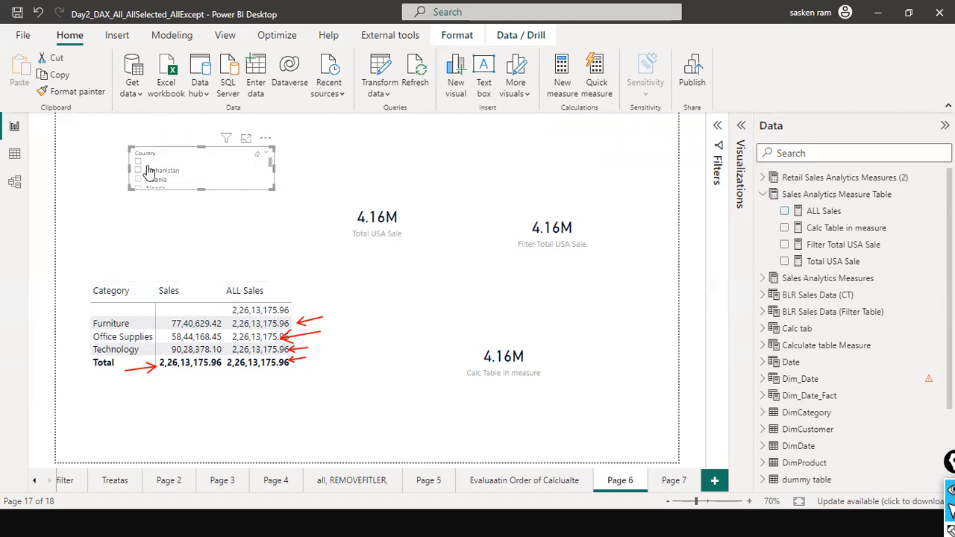
click(264, 139)
click(298, 205)
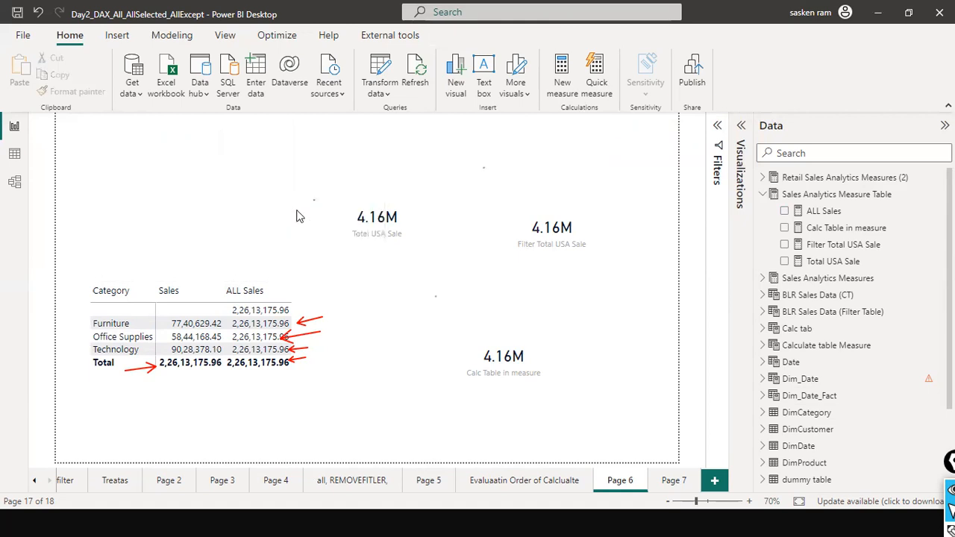
- Select the Category matrix and examine which fields are assigned to its rows and values
click(314, 315)
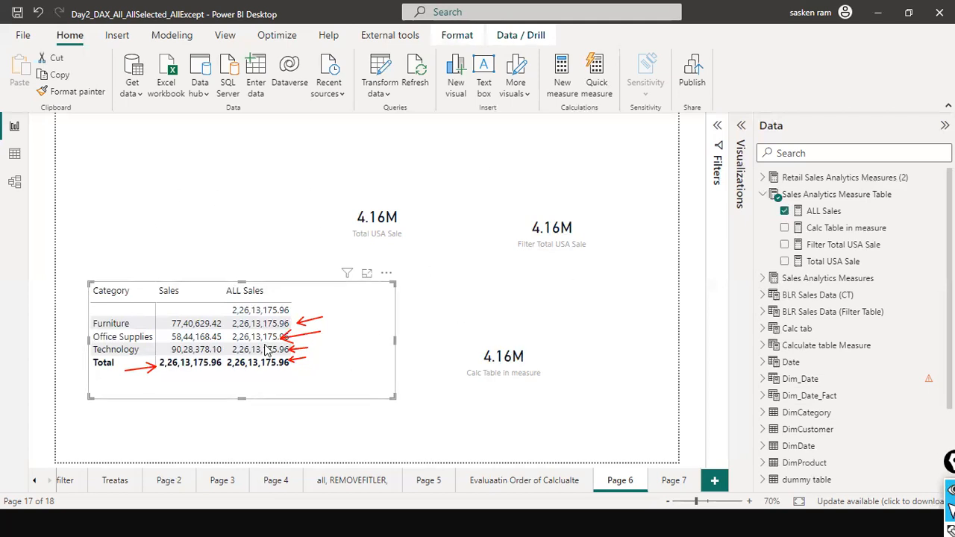
click(15, 154)
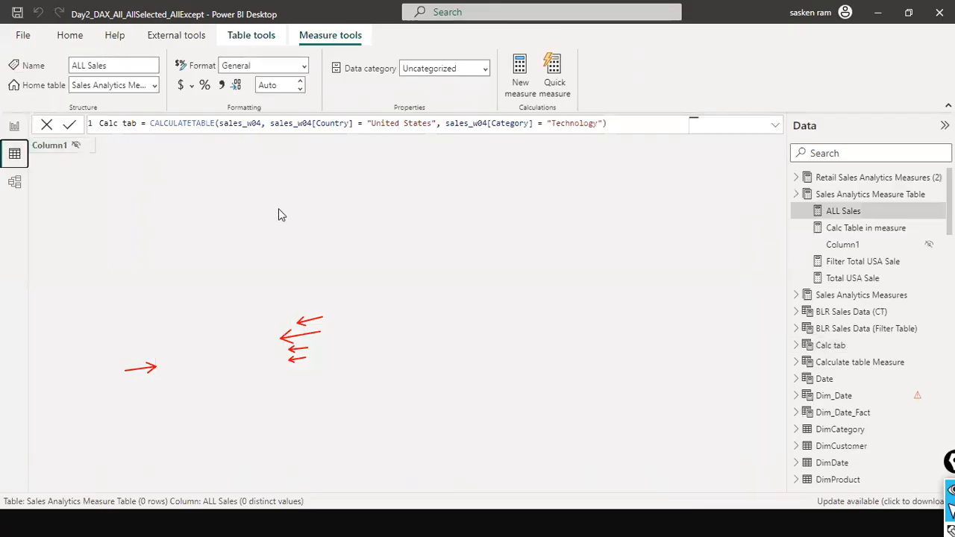
click(15, 127)
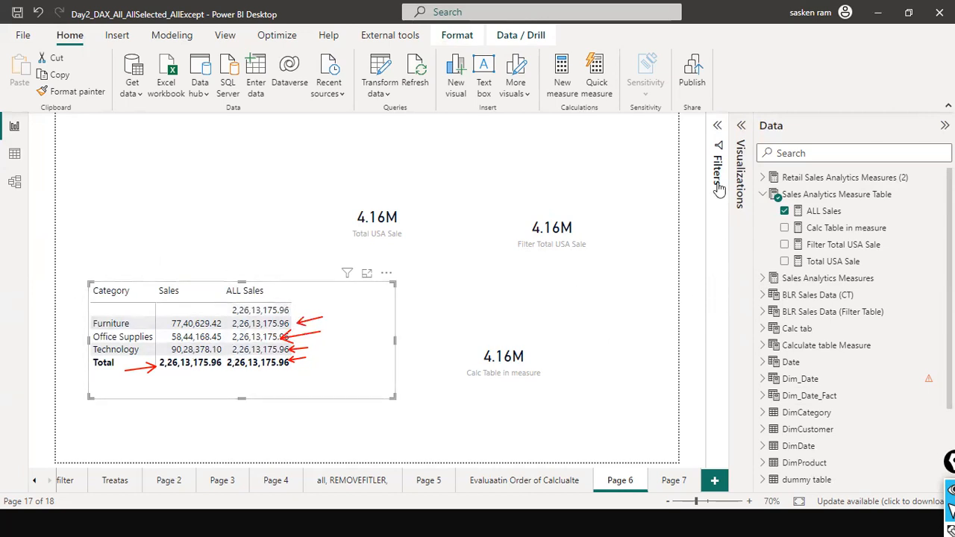
click(744, 136)
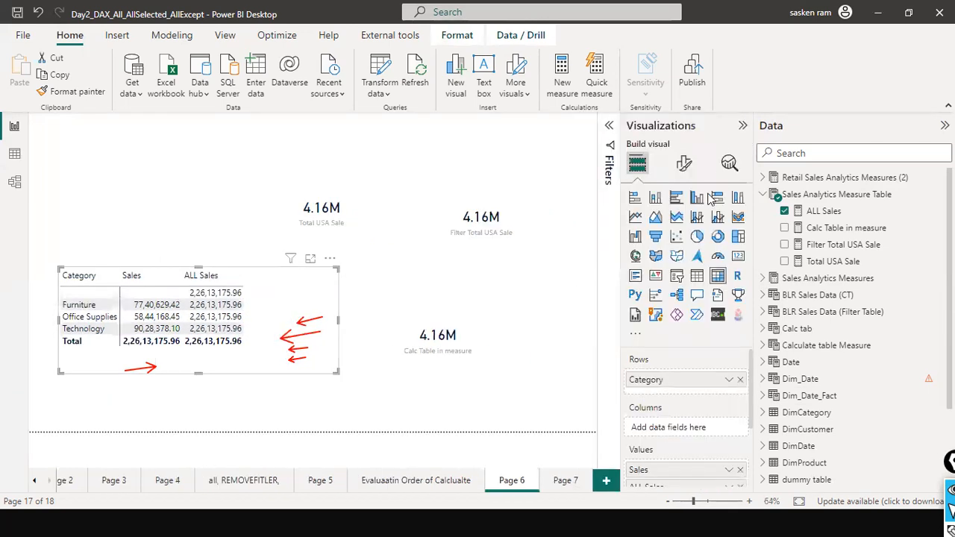
scroll(653, 422, down, 2)
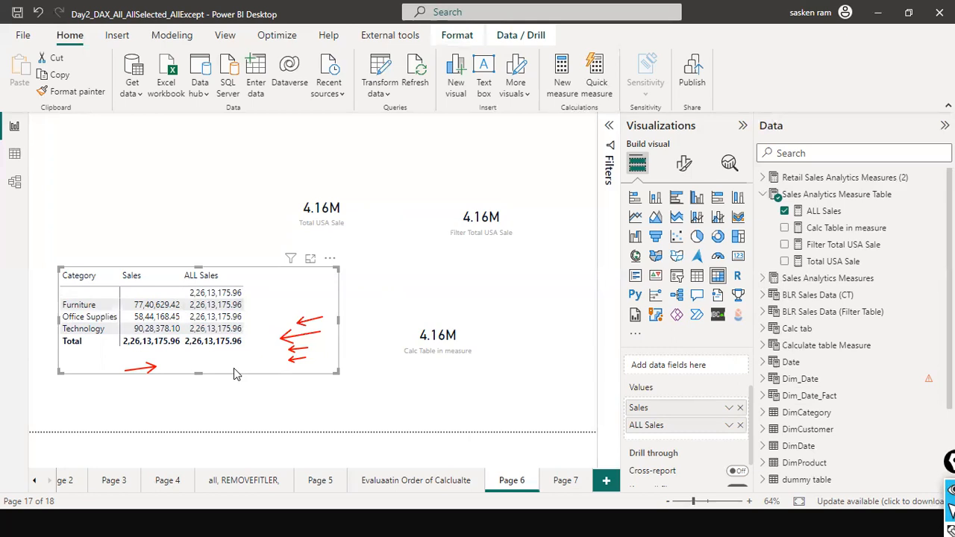
- Shrink the Calc Table in measure card and move it to the upper-right corner of the report page
key(ctrl+shift+7)
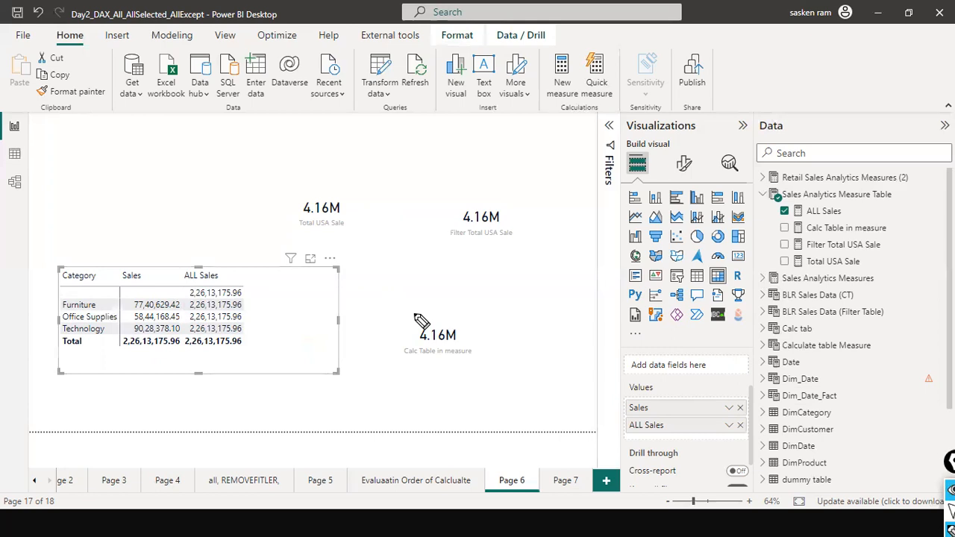
key(ctrl+shift+2)
click(473, 329)
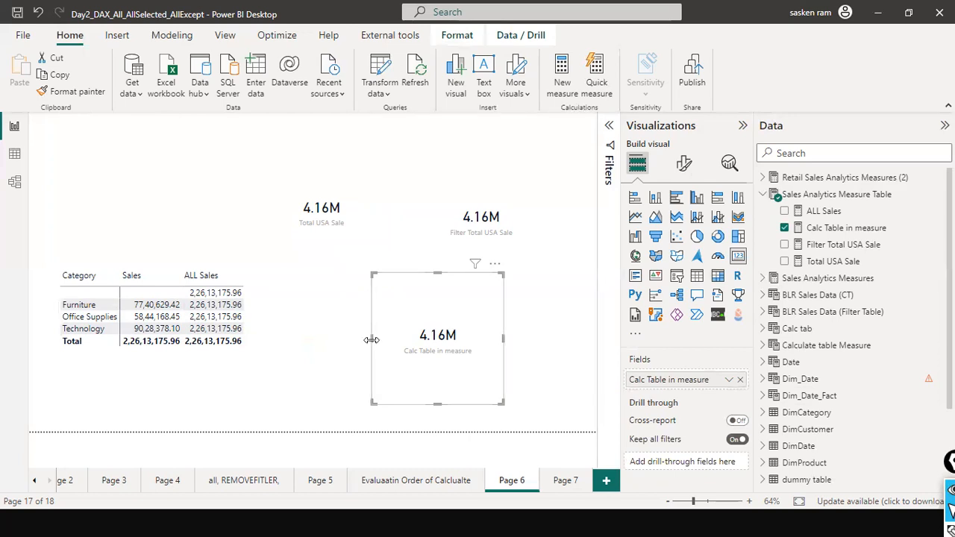
drag(371, 338, 445, 338)
drag(473, 404, 556, 176)
click(140, 306)
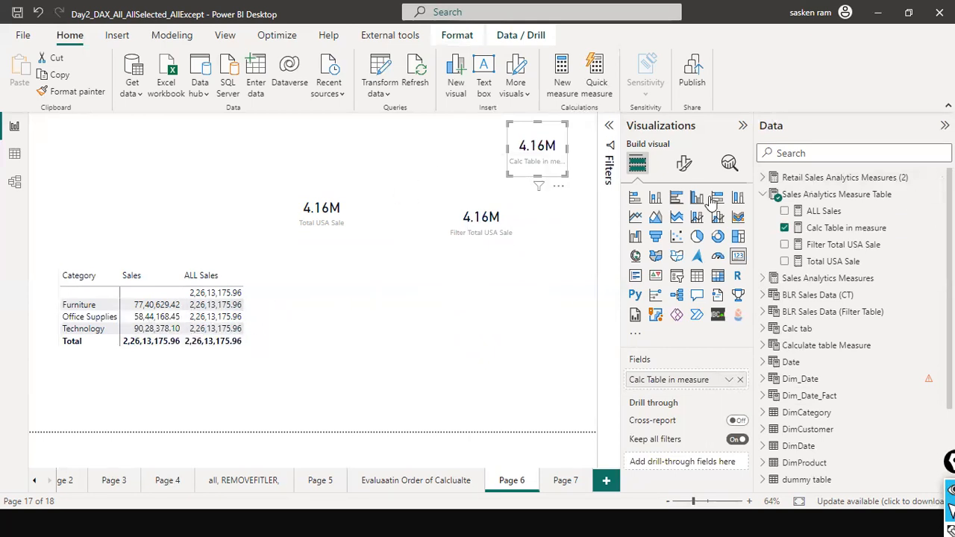
- Create a new measure named % of Sales Contrbn in Sales Analytics Measure Table
right_click(929, 197)
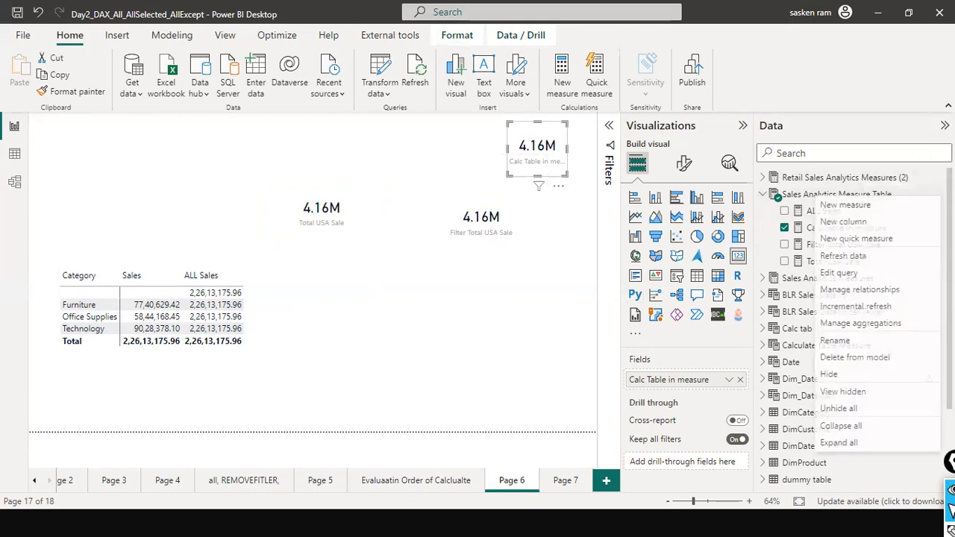
click(887, 209)
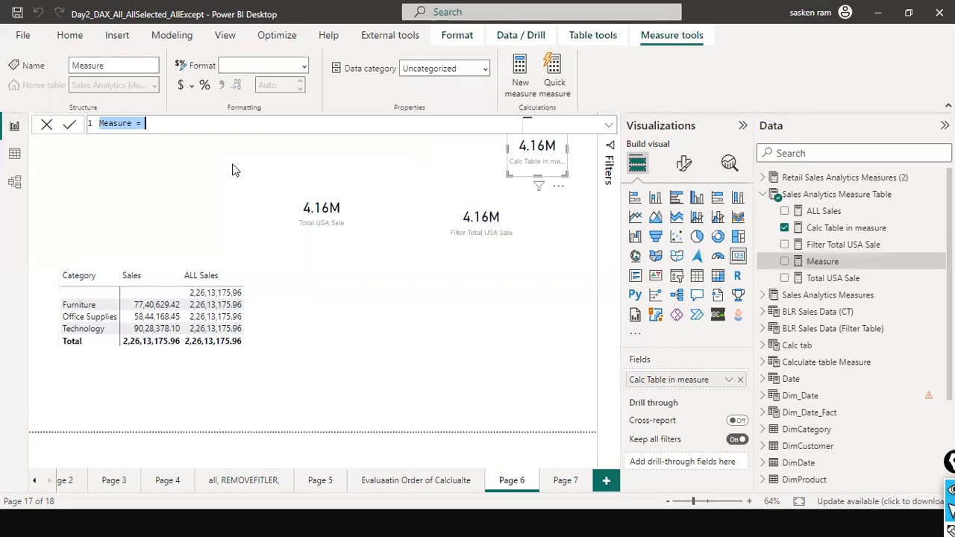
click(147, 123)
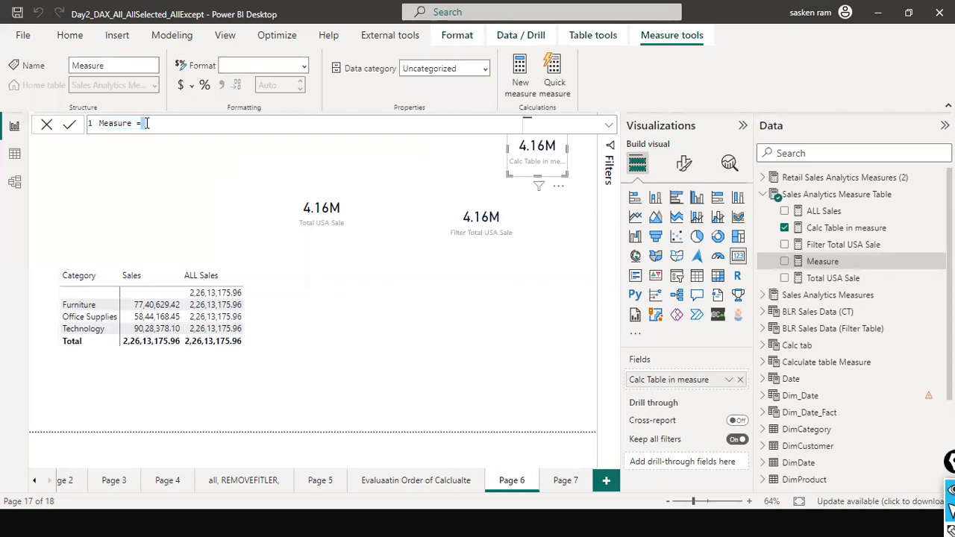
triple_click(147, 123)
text(Sales Co)
text(ntron)
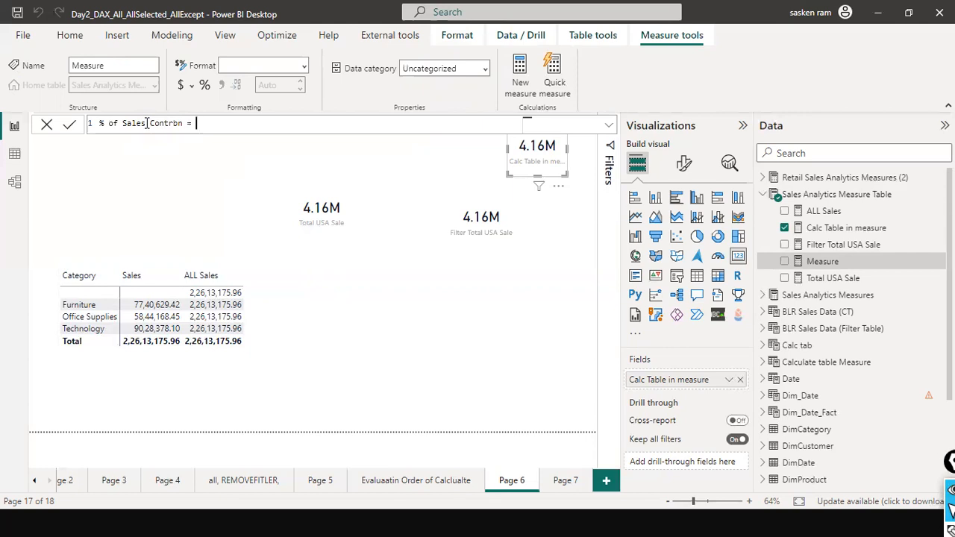
- Start the measure's formula with the DIVIDE function, using [Total Sales1 (M)] as the numerator
text(div)
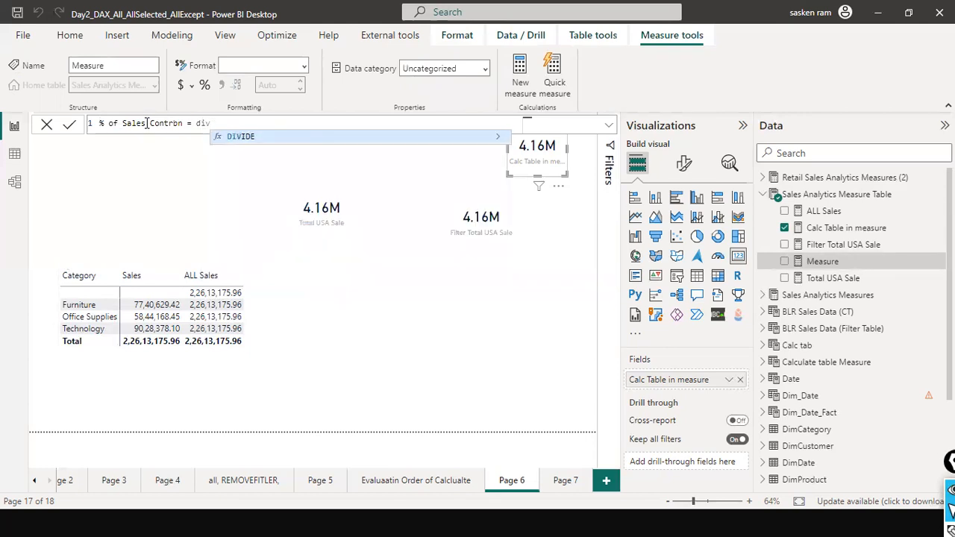
key(Tab)
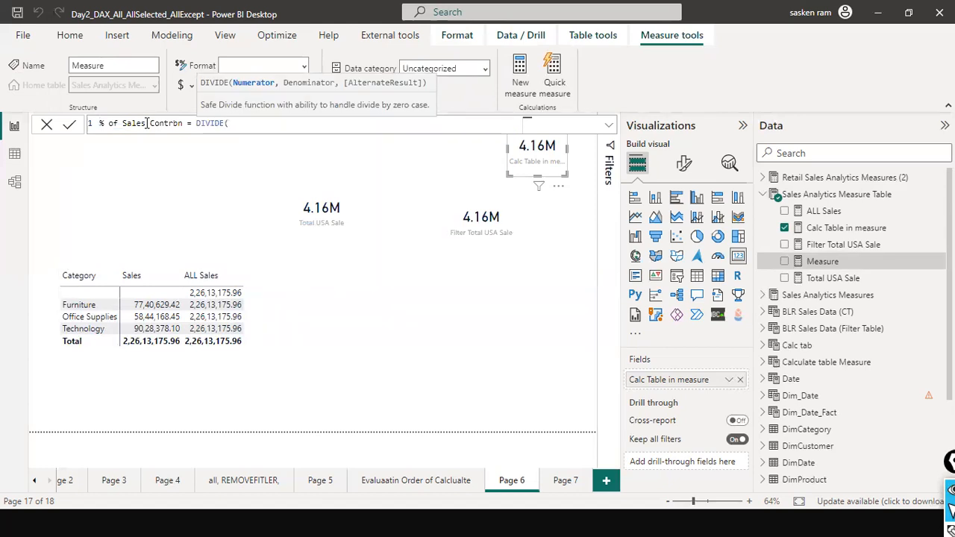
text(SALE)
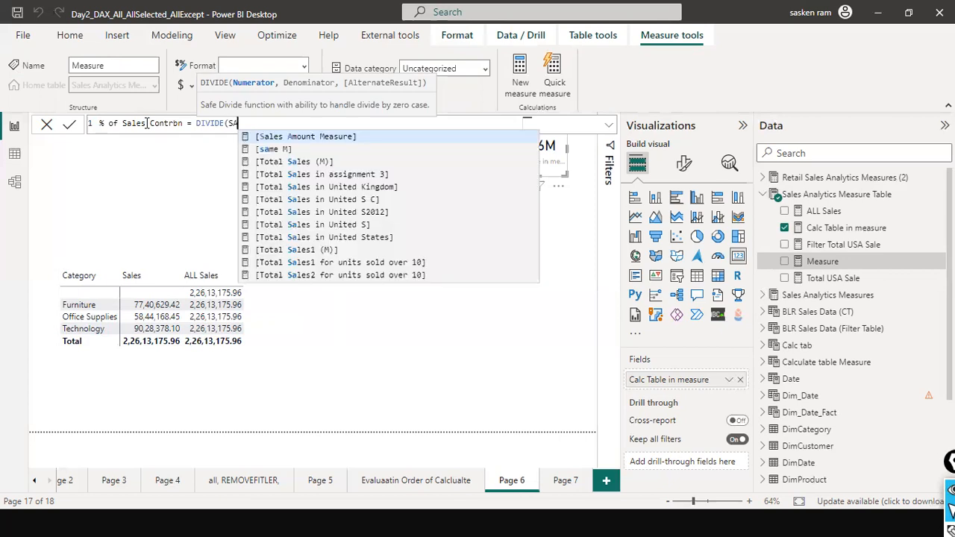
key(BackSpace)
key(BackSpace)
key(BackSpace)
key(BackSpace)
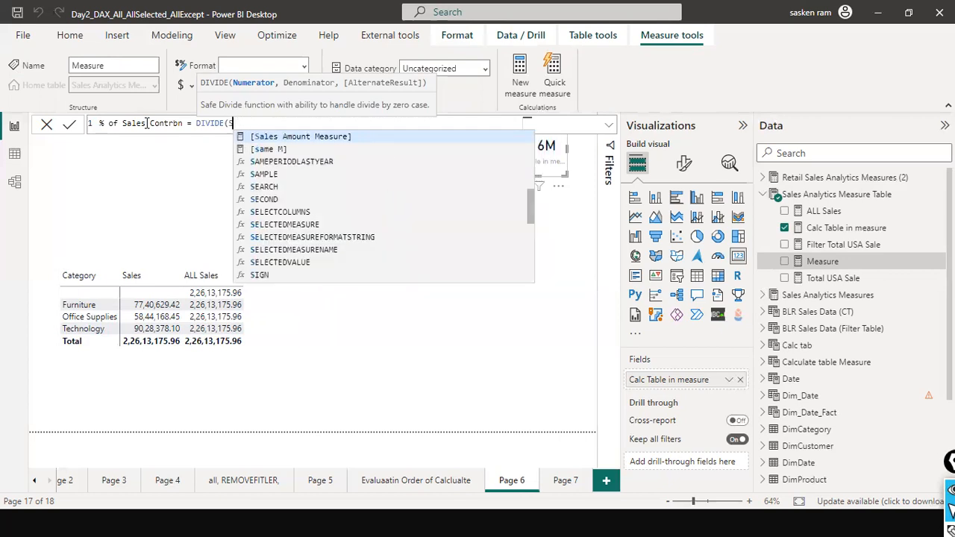
text([T)
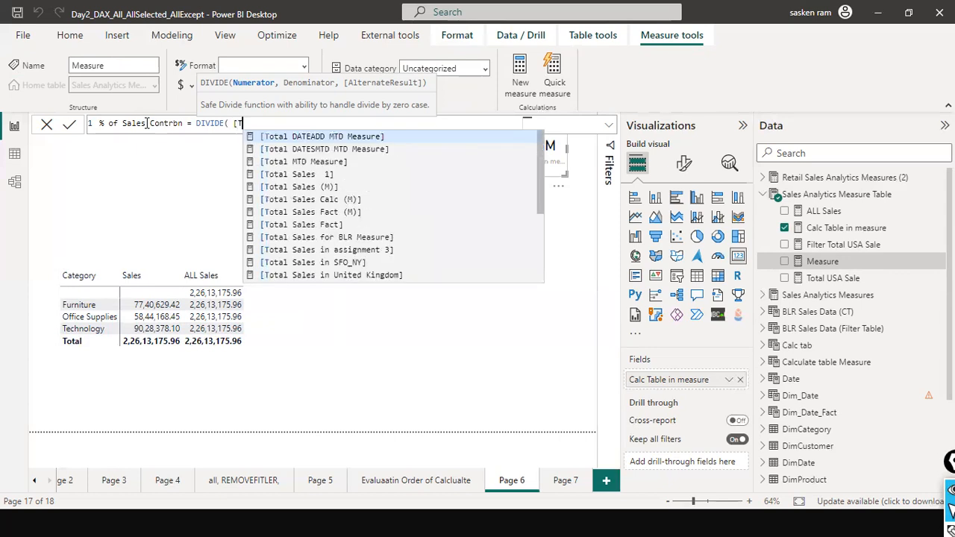
text(OTAL SALES)
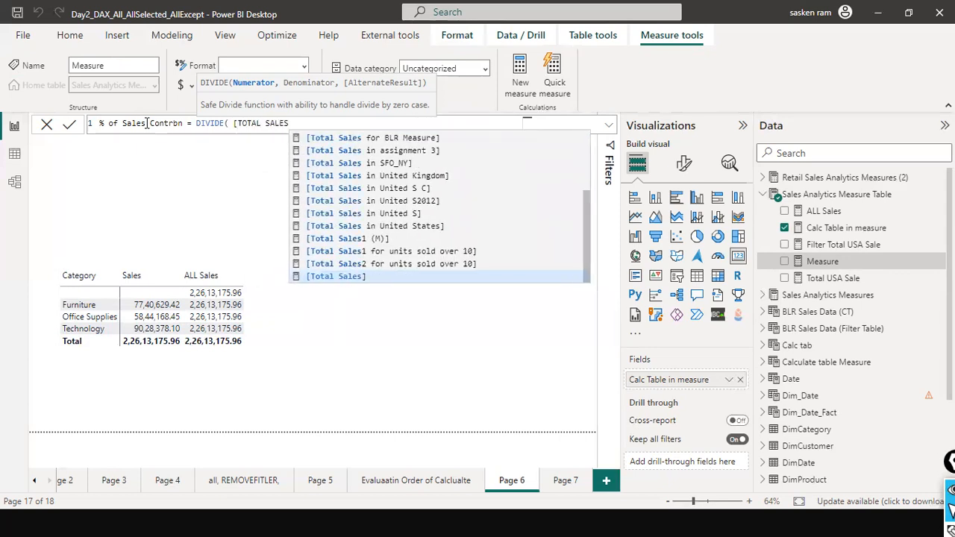
key(Up)
key(Up)
key(Up)
key(Tab)
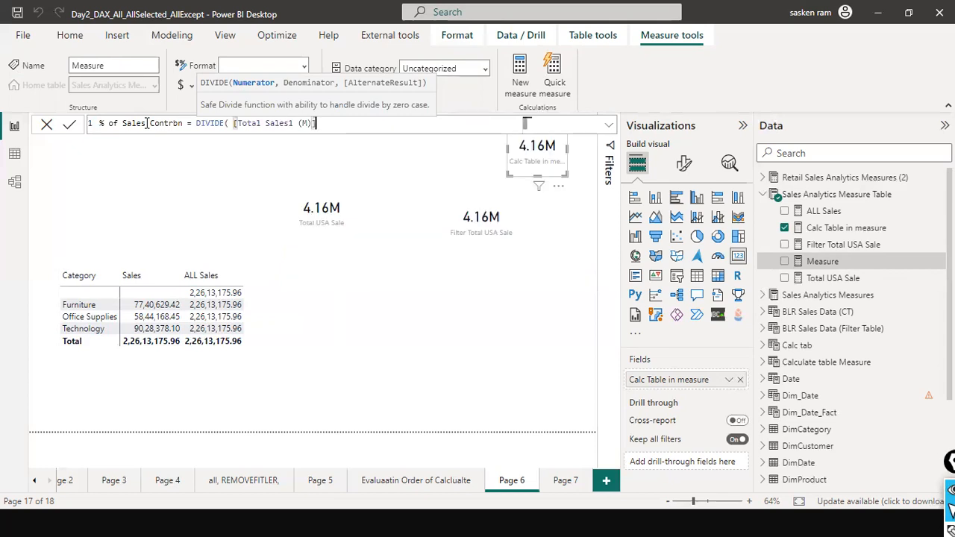
- Complete DIVIDE with [ALL Sales] as the denominator and 0 as the alternate result, and commit the measure
text(, )
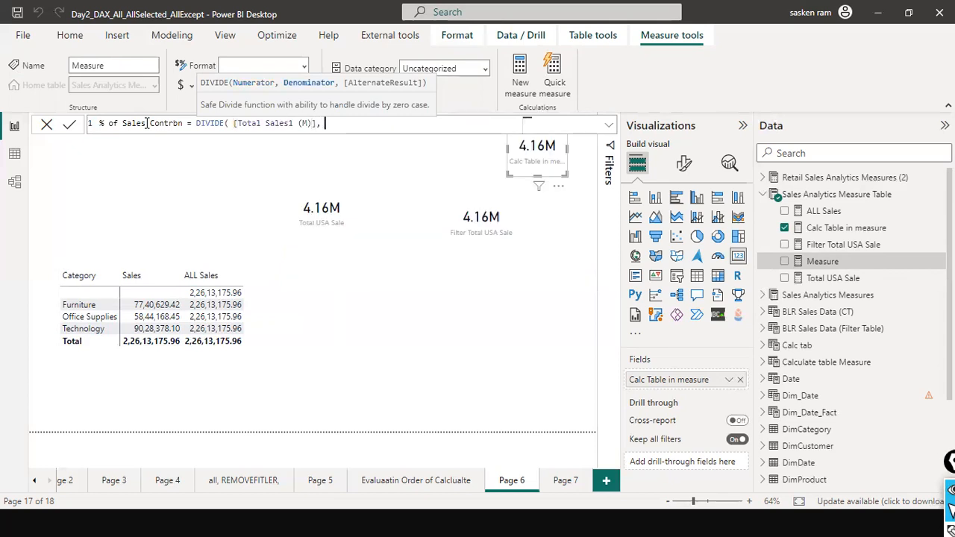
text(all s)
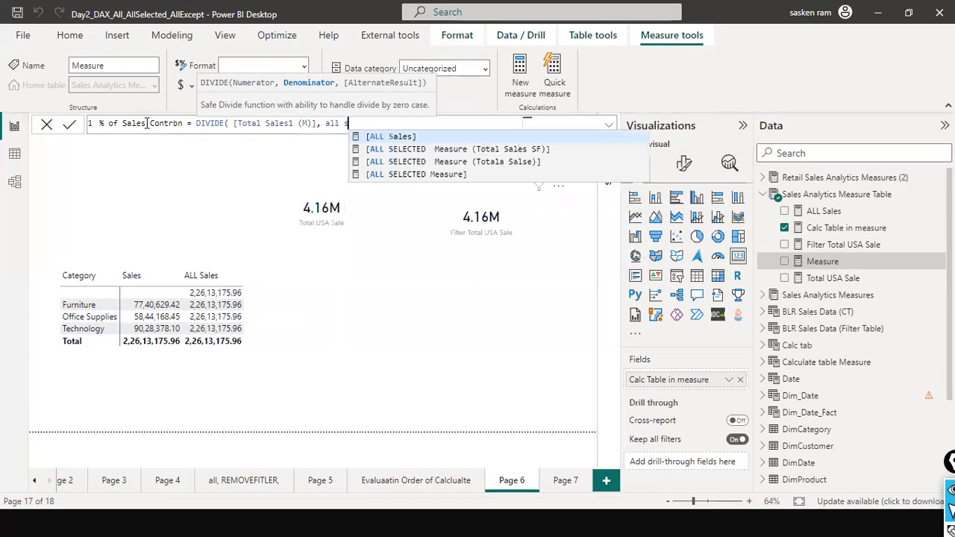
key(Tab)
text(, 0))
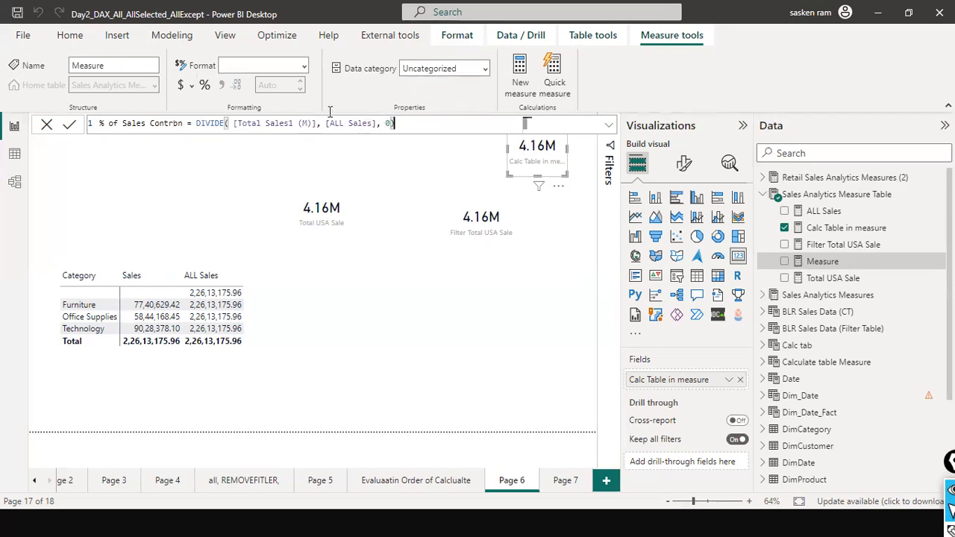
click(408, 132)
click(104, 126)
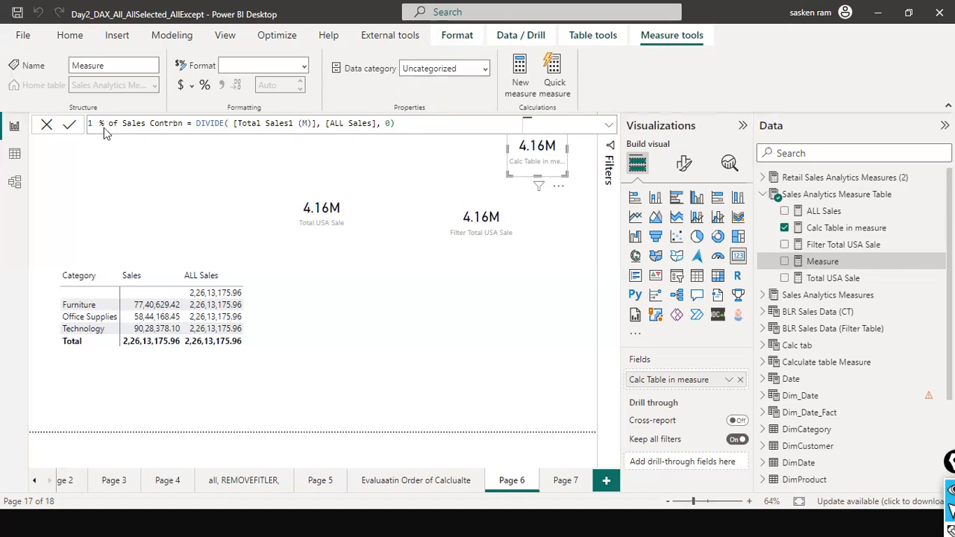
click(260, 222)
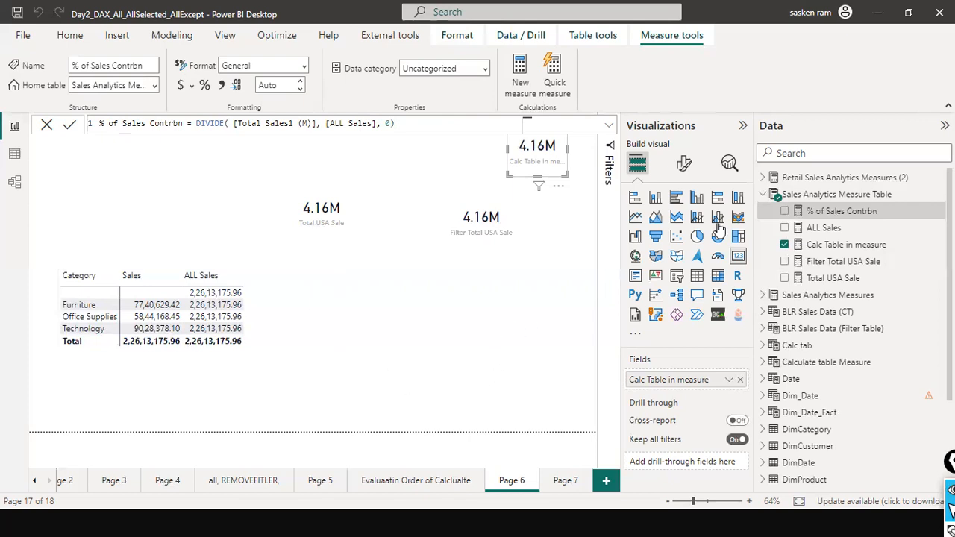
- Search the data fields for % and add the % of Sales Contrbn measure to the Category matrix
click(858, 152)
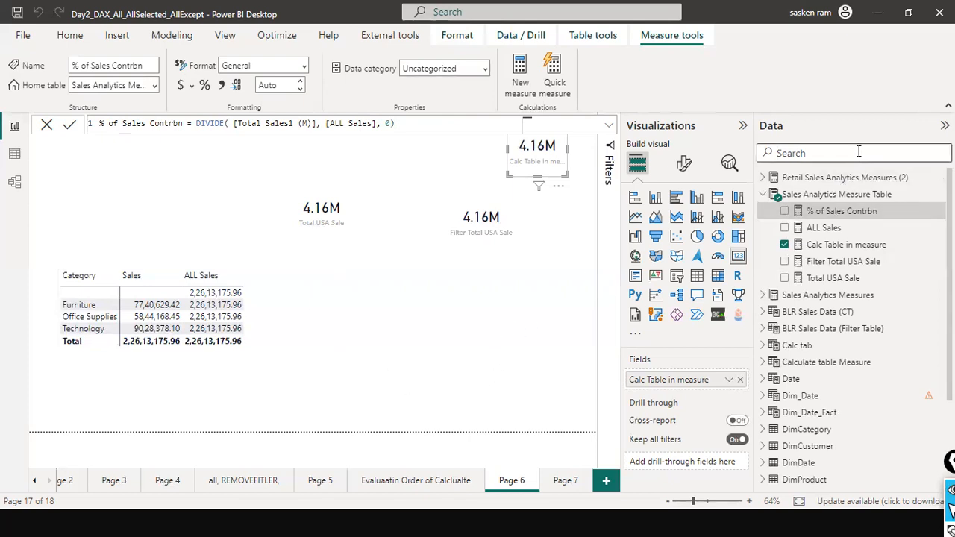
text(%)
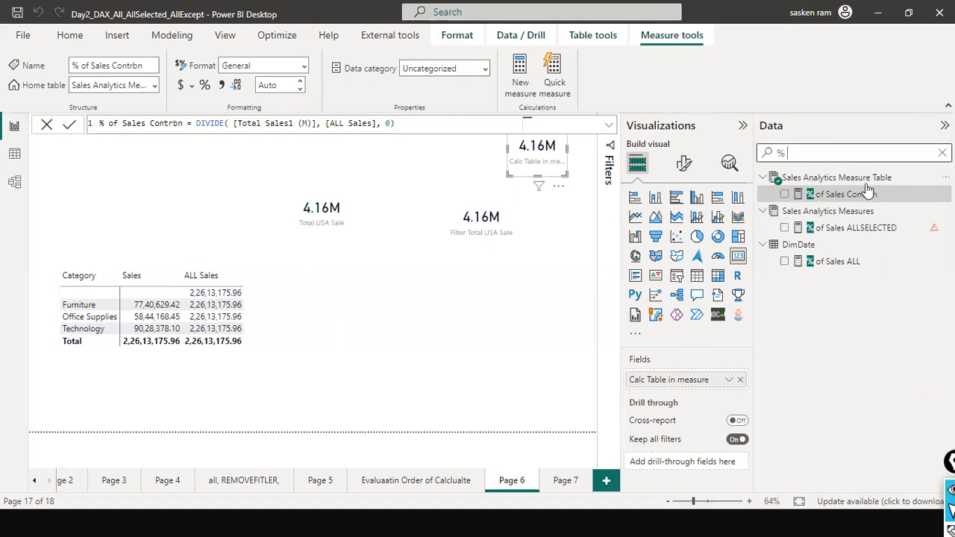
drag(843, 195, 254, 295)
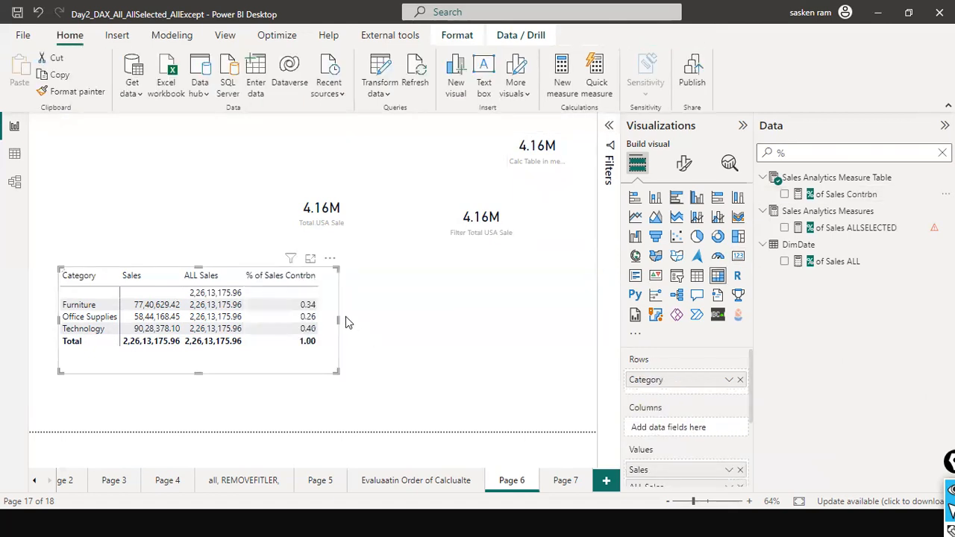
- Widen the Category matrix and remove ALL Sales from its values
drag(339, 321, 400, 322)
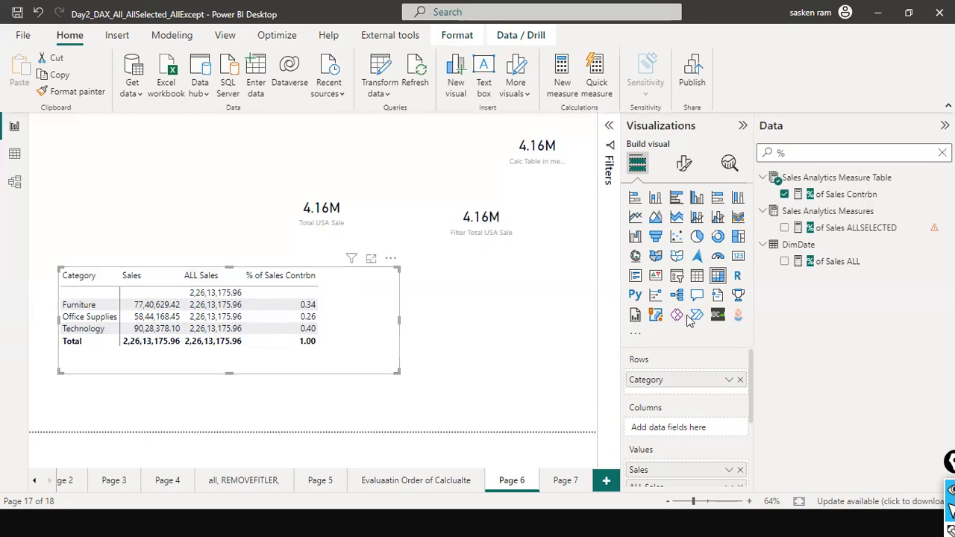
scroll(688, 375, down, 3)
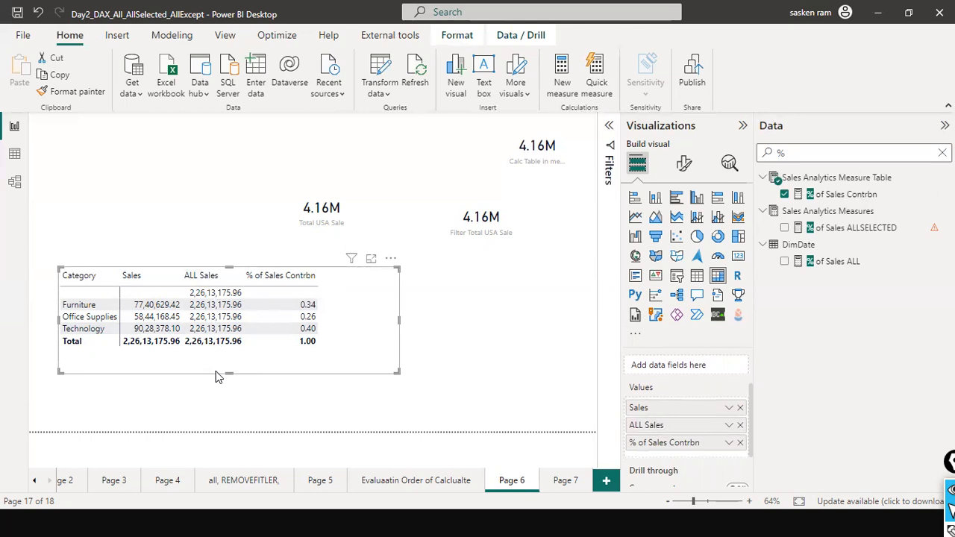
click(740, 426)
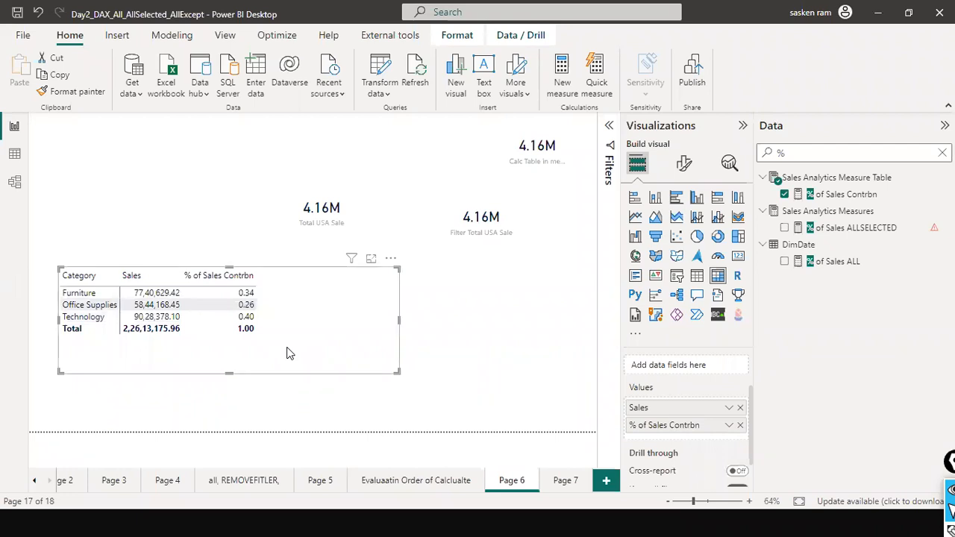
- Switch to the presentation to review the ALL function's syntax and usage notes, and return to the Power BI report
key(alt+Tab)
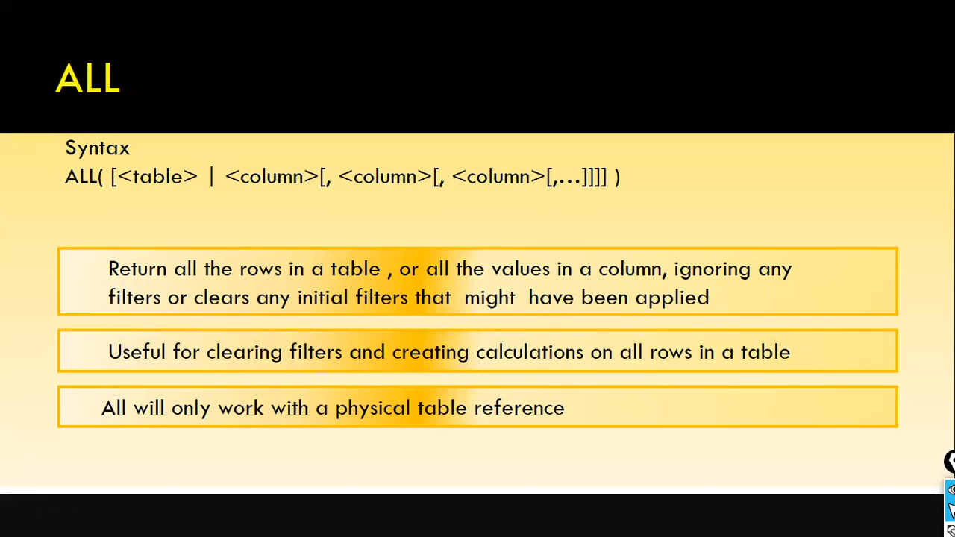
key(alt+Tab)
key(alt+Tab)
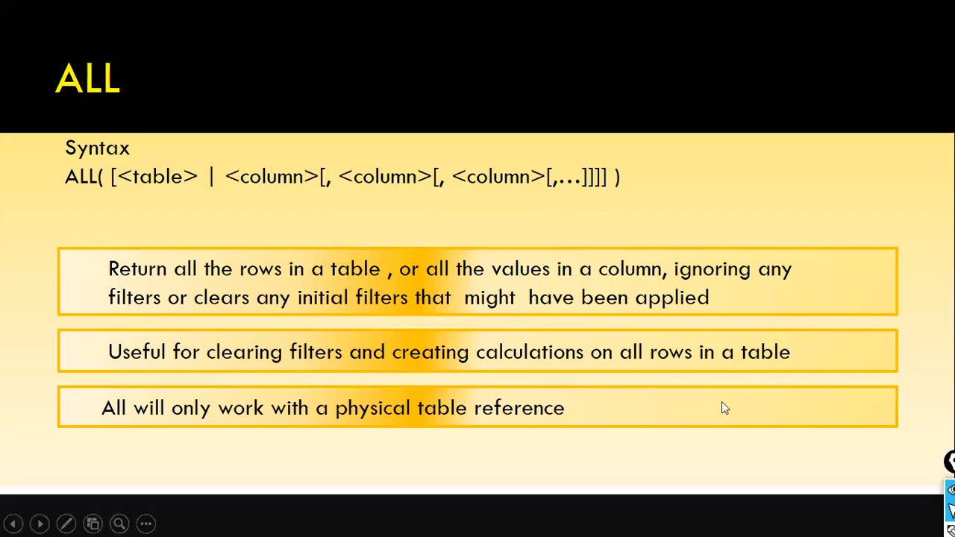
key(alt+Tab)
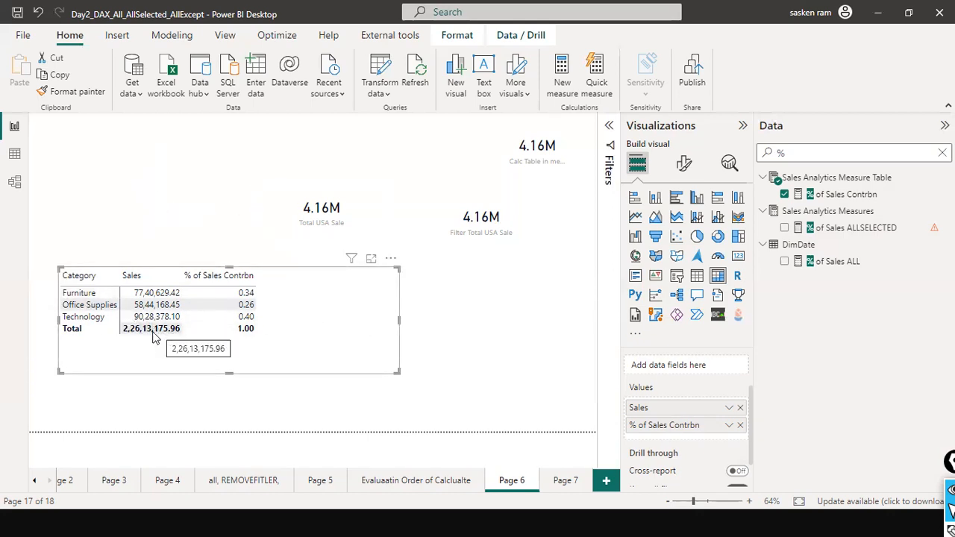
key(alt+Tab)
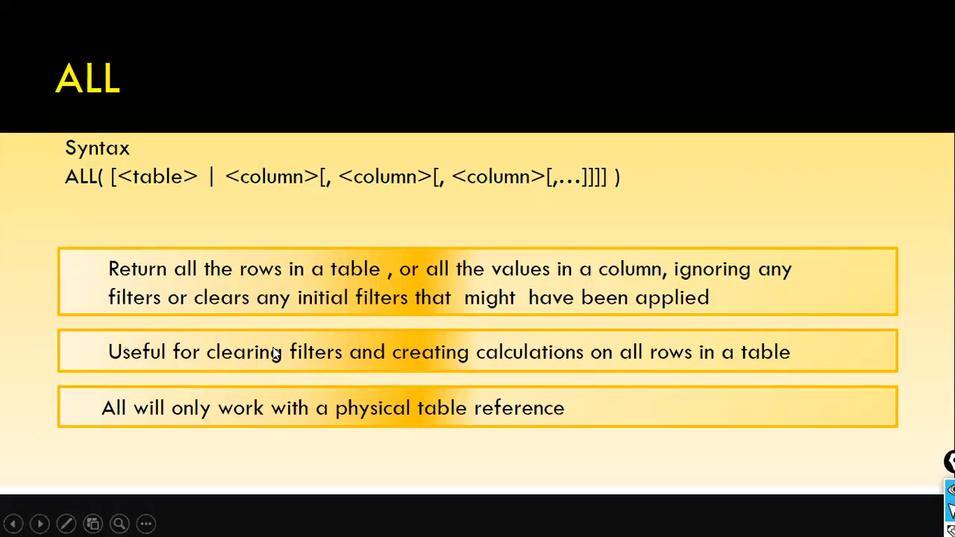
key(alt+Tab)
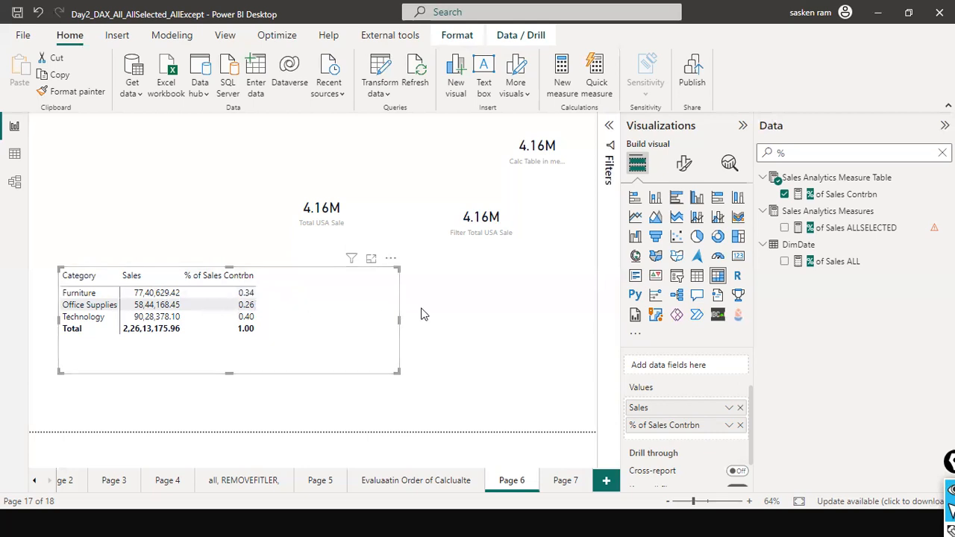
- Move the Category matrix slightly lower on the page and clear the data field search
drag(369, 318, 370, 343)
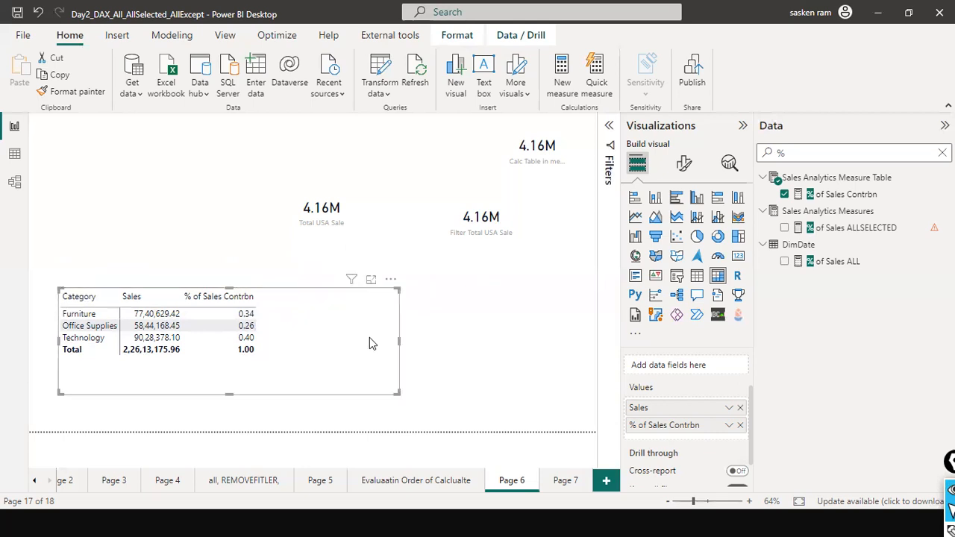
click(942, 153)
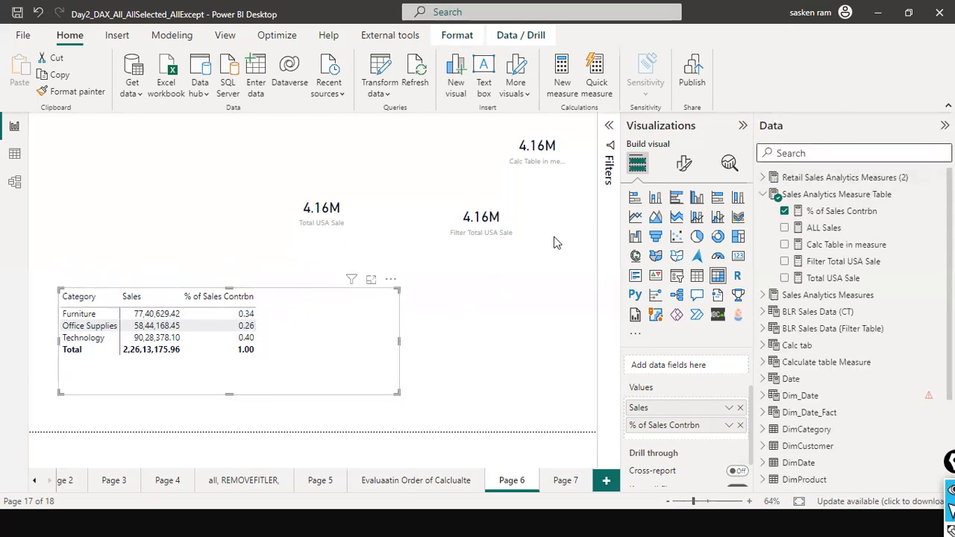
- Switch to the presentation to view the ALLSELECTED definition and syntax, and return to the Power BI report
key(alt+Tab)
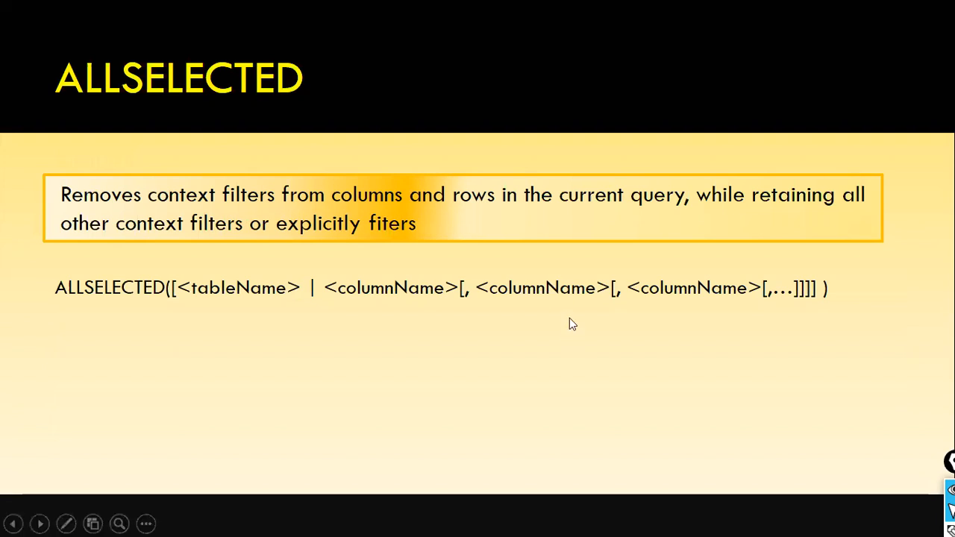
key(alt+Tab)
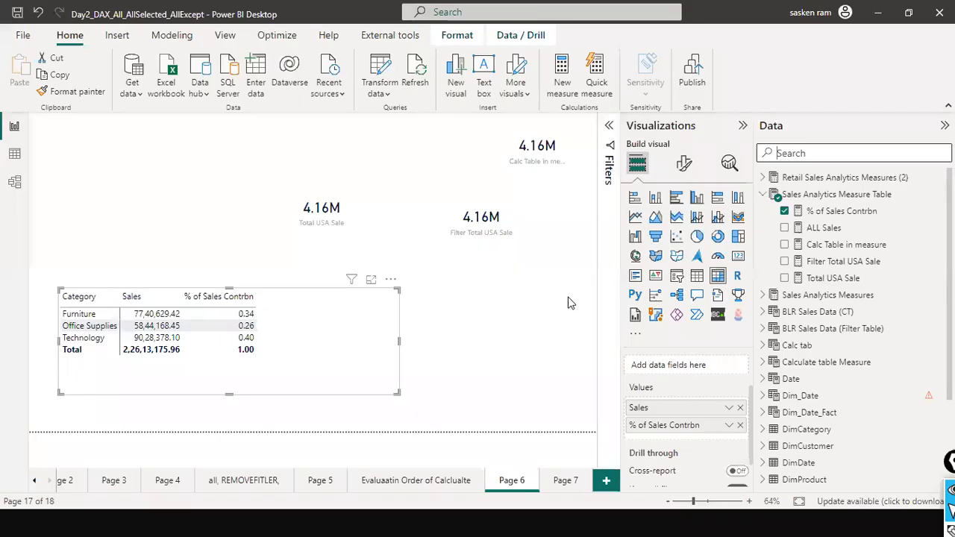
- Add a slicer above the matrix and populate it with the Category field from sales_w04
click(390, 259)
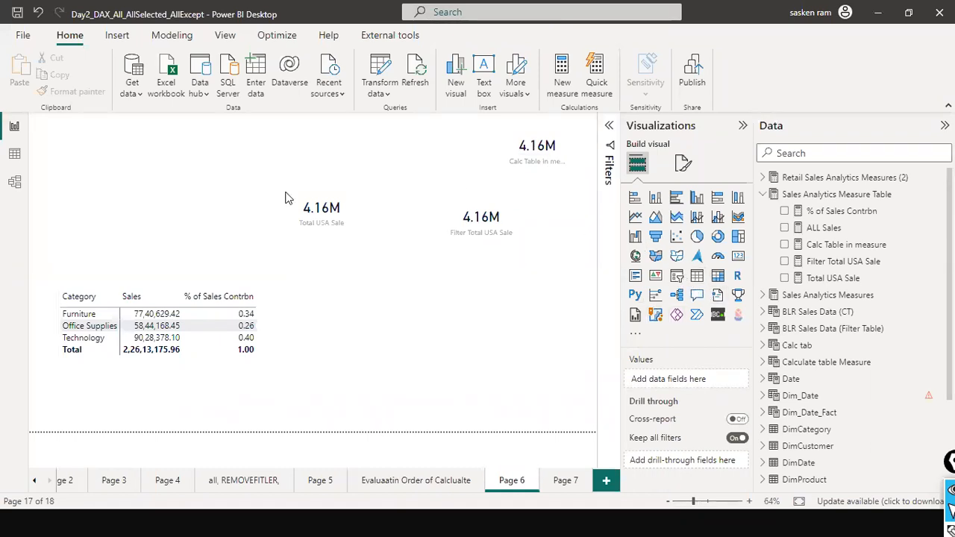
click(679, 278)
drag(398, 148, 190, 191)
scroll(886, 330, down, 3)
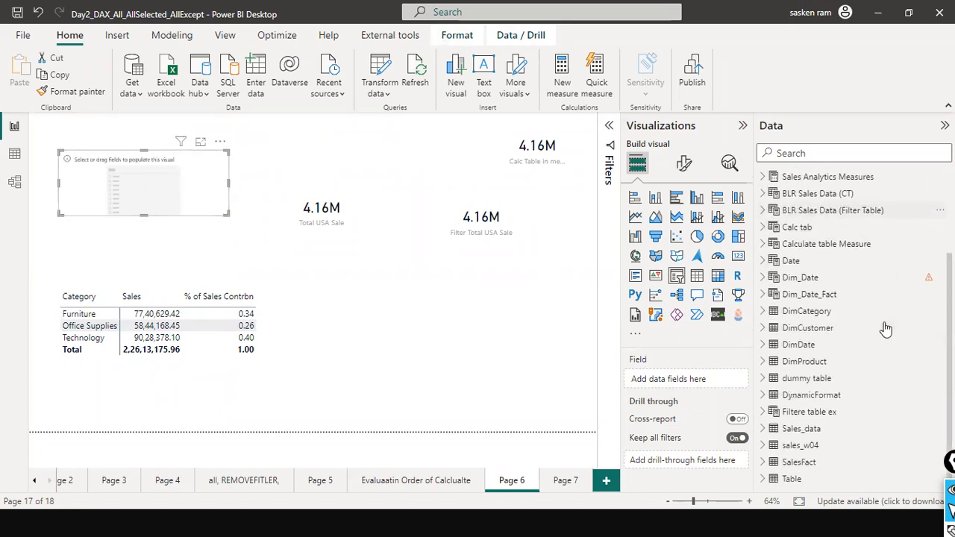
click(763, 445)
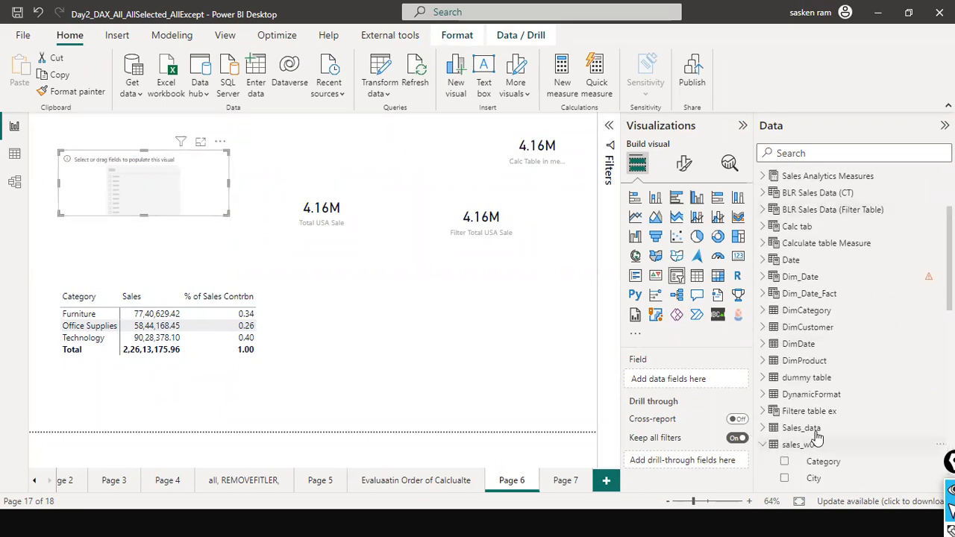
scroll(853, 434, down, 2)
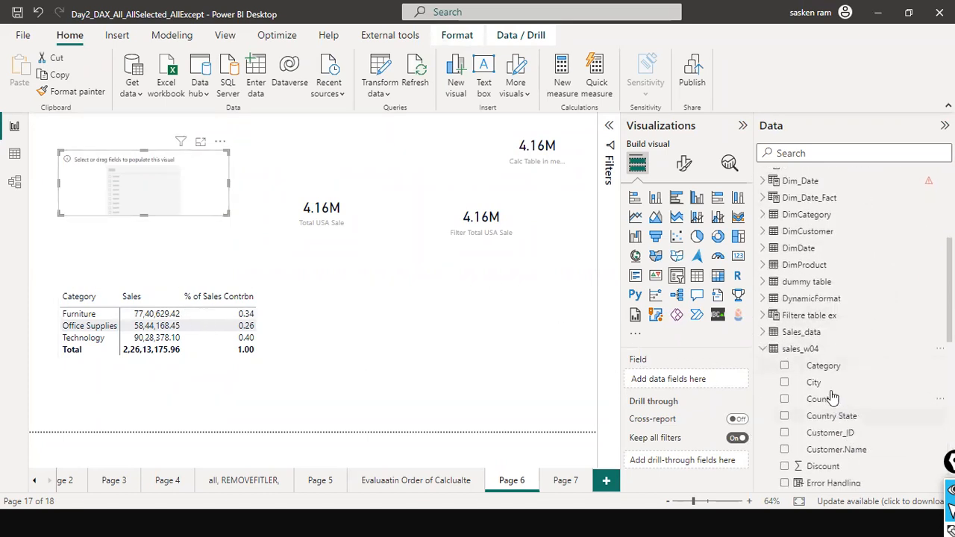
drag(824, 366, 149, 177)
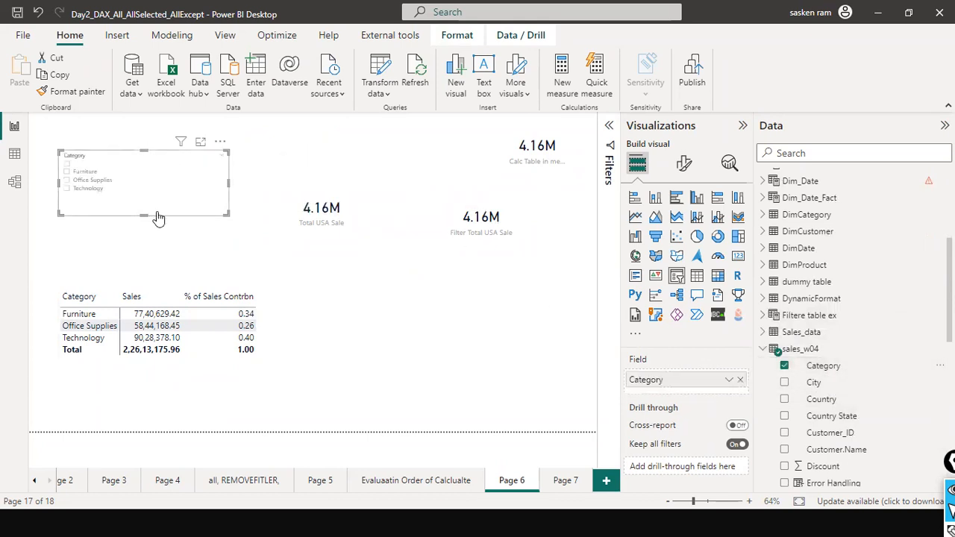
- Filter the page by Furniture in the Category slicer to check the matrix, and clear the slicer selection
click(67, 172)
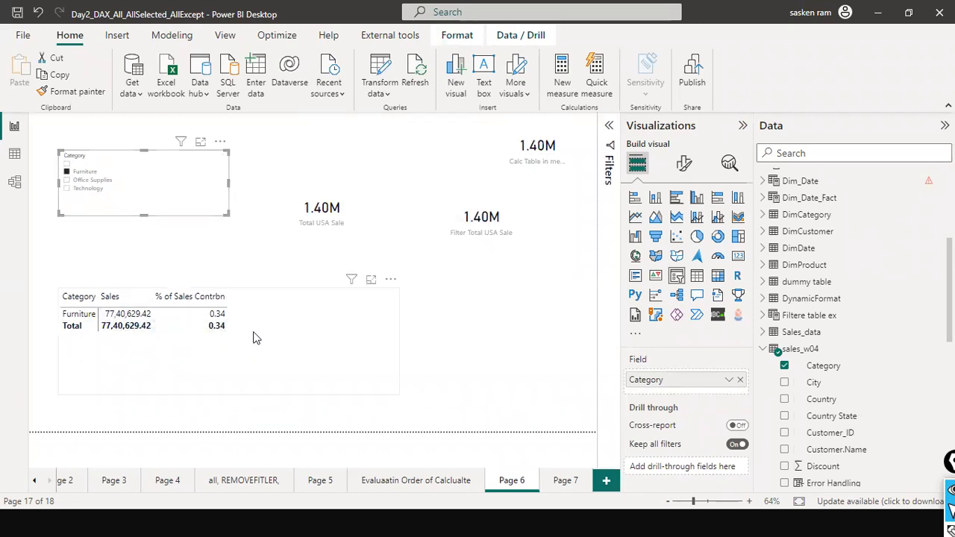
click(212, 163)
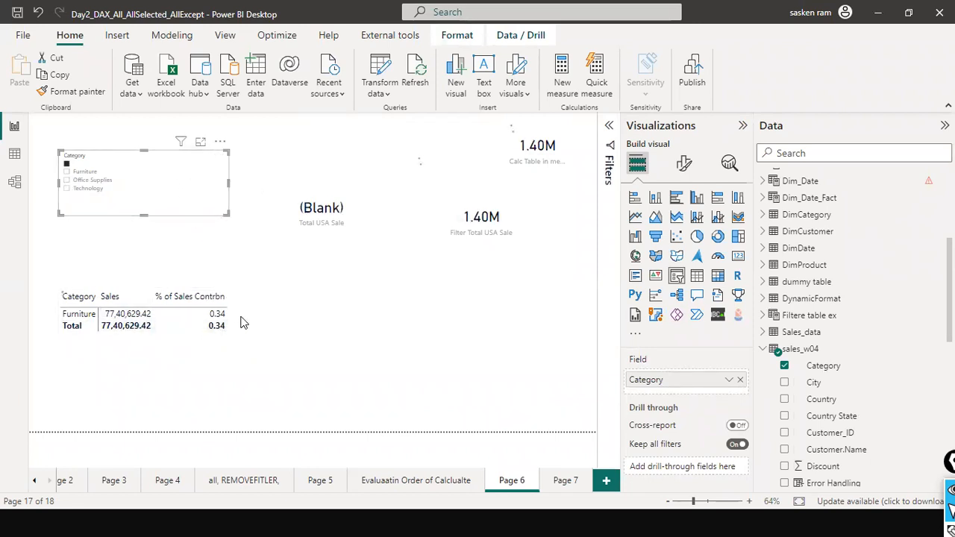
click(210, 161)
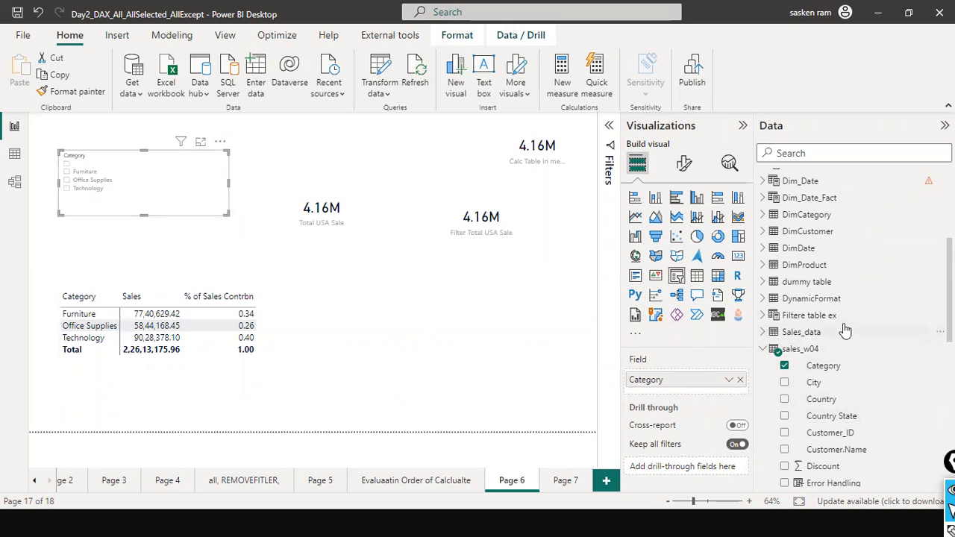
- Add ALL Sales back to the matrix between Sales and % of Sales Contrbn, and widen the matrix
scroll(828, 194, up, 5)
drag(832, 229, 288, 309)
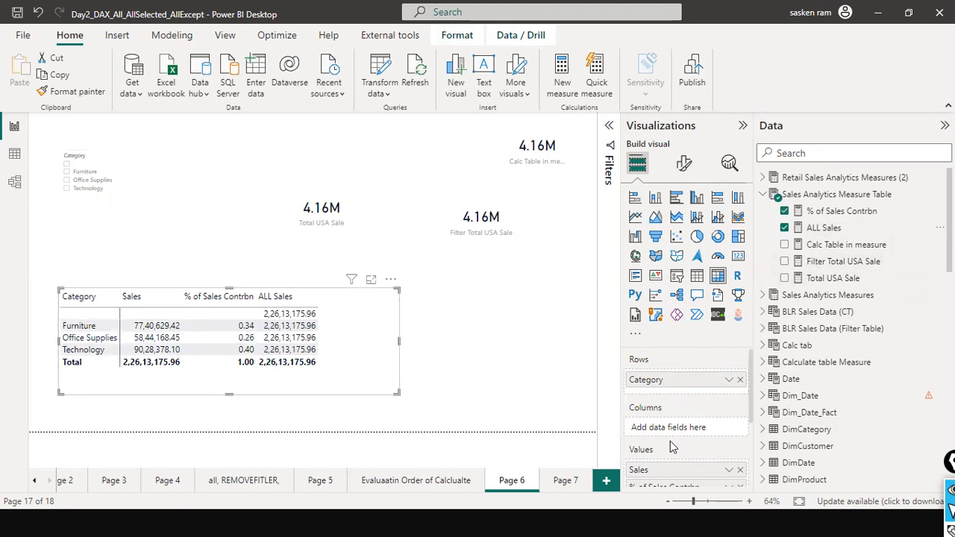
scroll(670, 446, down, 2)
mouse_move(677, 463)
mouse_down()
mouse_move(674, 431)
mouse_move(679, 445)
mouse_up()
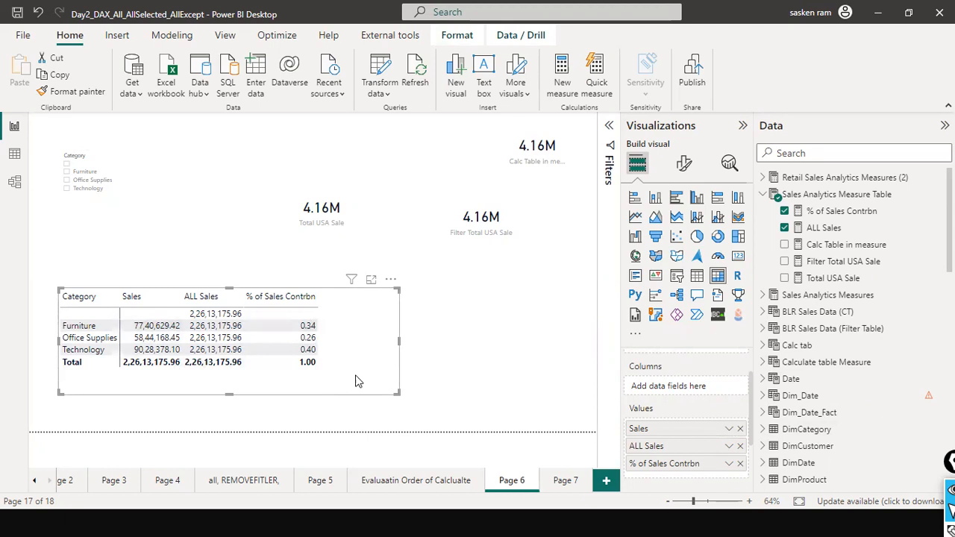
scroll(725, 429, down, 1)
scroll(725, 429, up, 1)
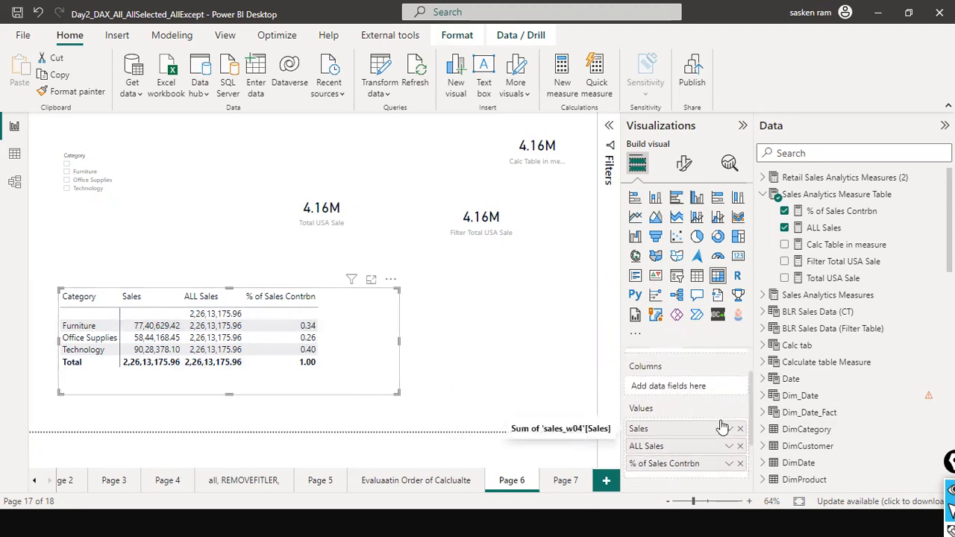
drag(400, 345, 458, 346)
click(489, 347)
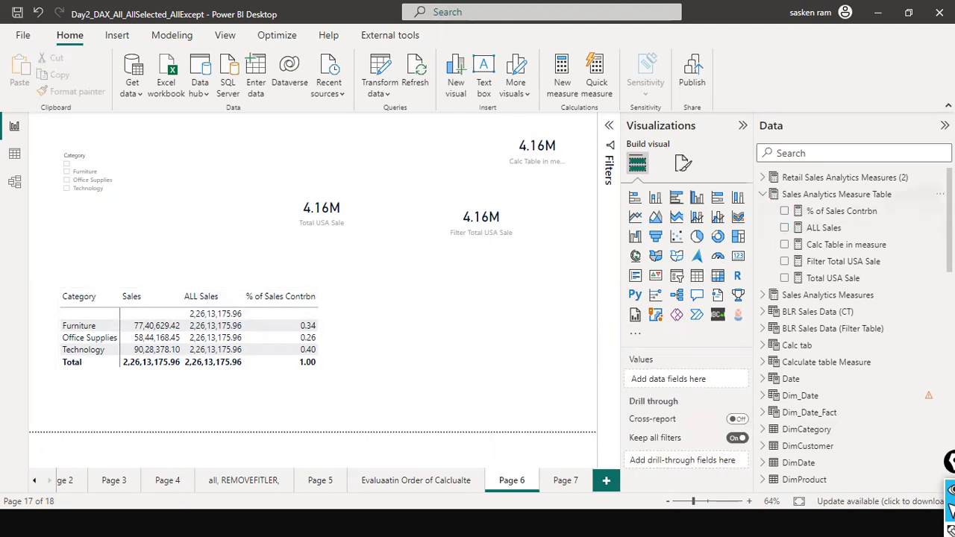
- Create a new measure named ALLSELECTED measure in Sales Analytics Measure Table
right_click(813, 194)
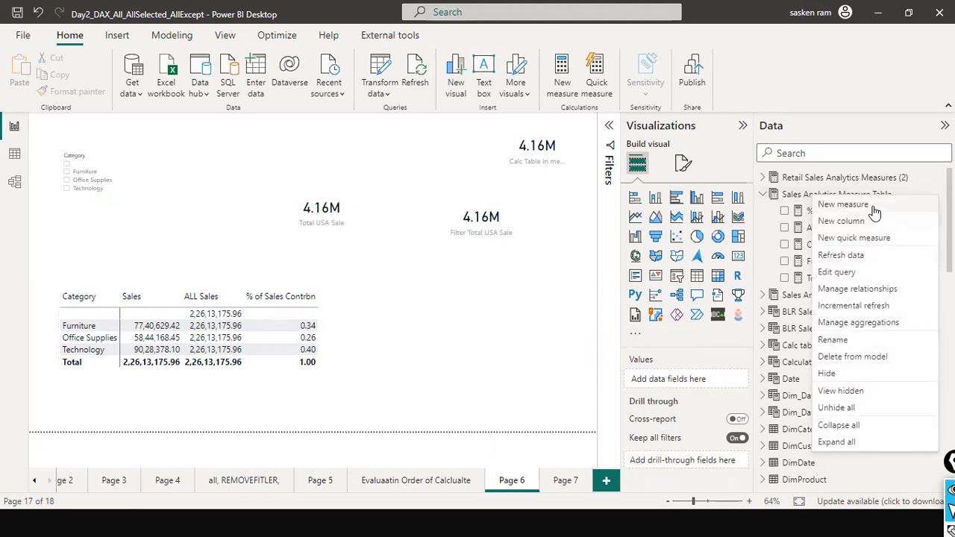
click(871, 206)
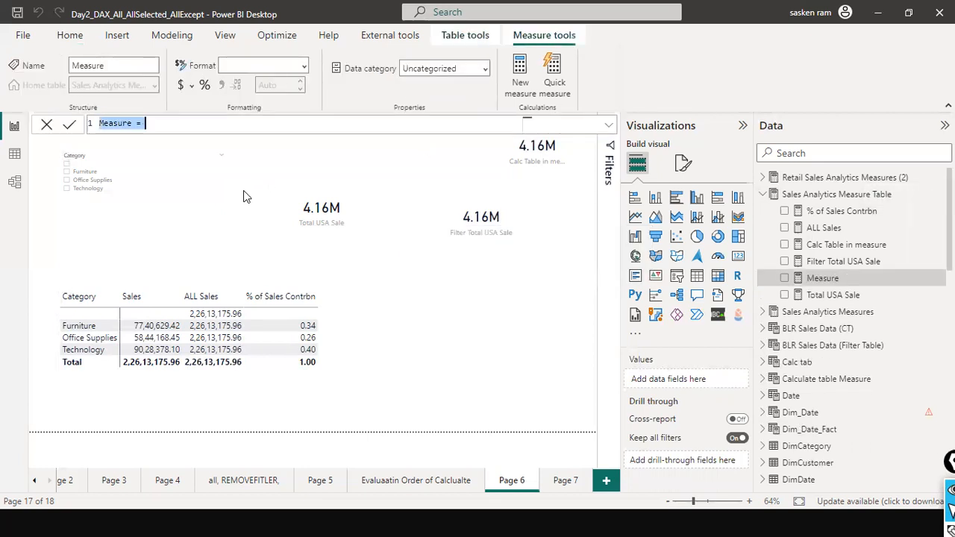
text(allex)
key(BackSpace)
key(BackSpace)
key(BackSpace)
key(BackSpace)
key(BackSpace)
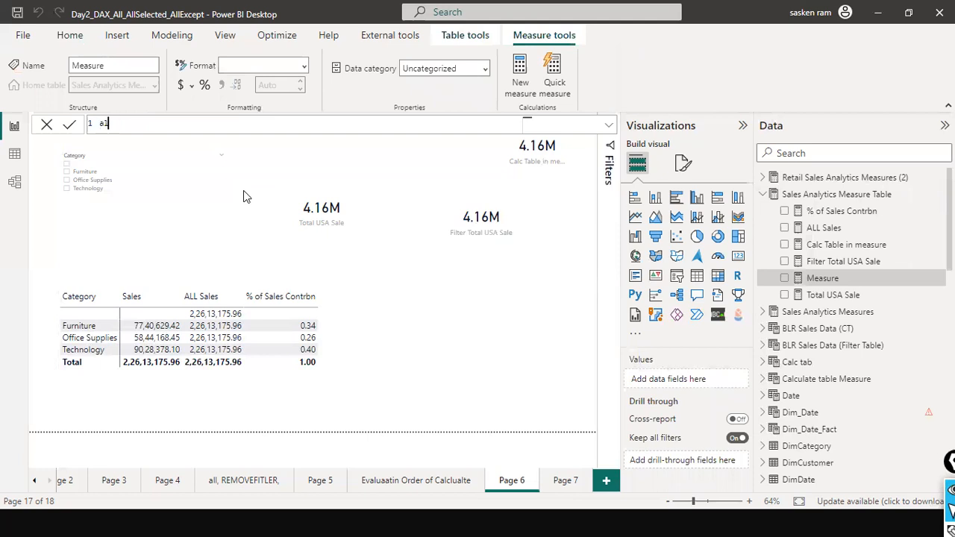
text(a)
text(ALLSELE)
text(CT)
text(ED =)
key(Left)
key(Left)
text(mesure)
key(BackSpace)
key(BackSpace)
key(BackSpace)
key(BackSpace)
text(asure)
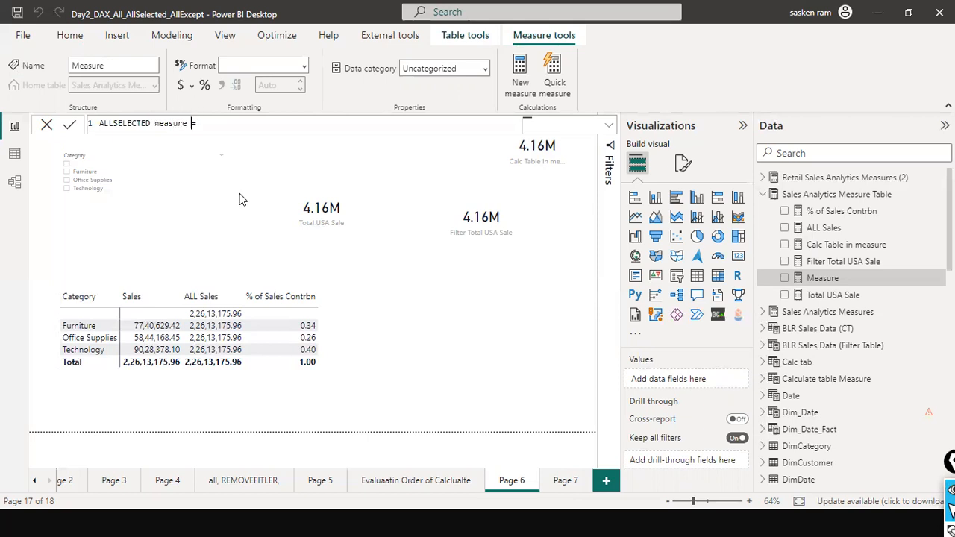
- Start the measure's formula with CALCULATE, using [Total Sales1 (M)] as the expression
key(End)
text(calcul)
key(Tab)
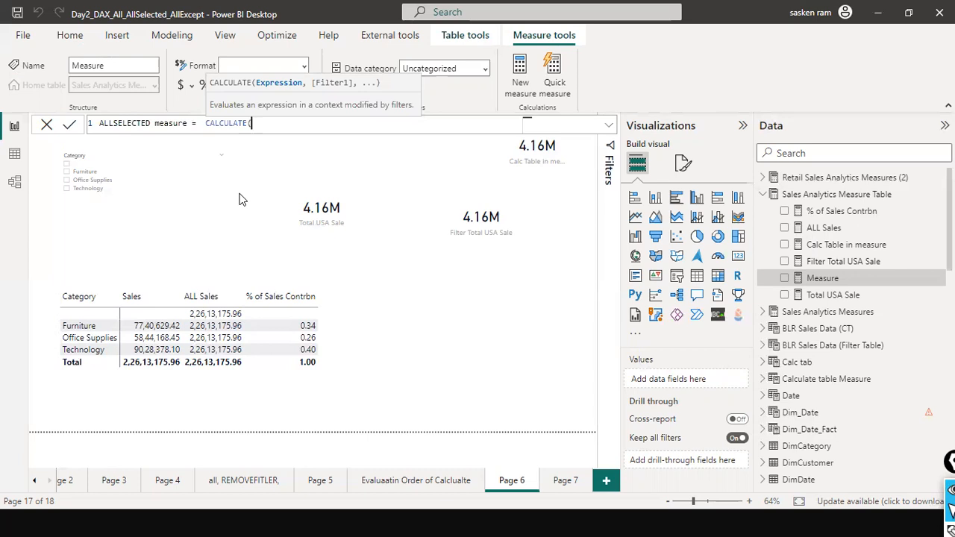
text([total sa)
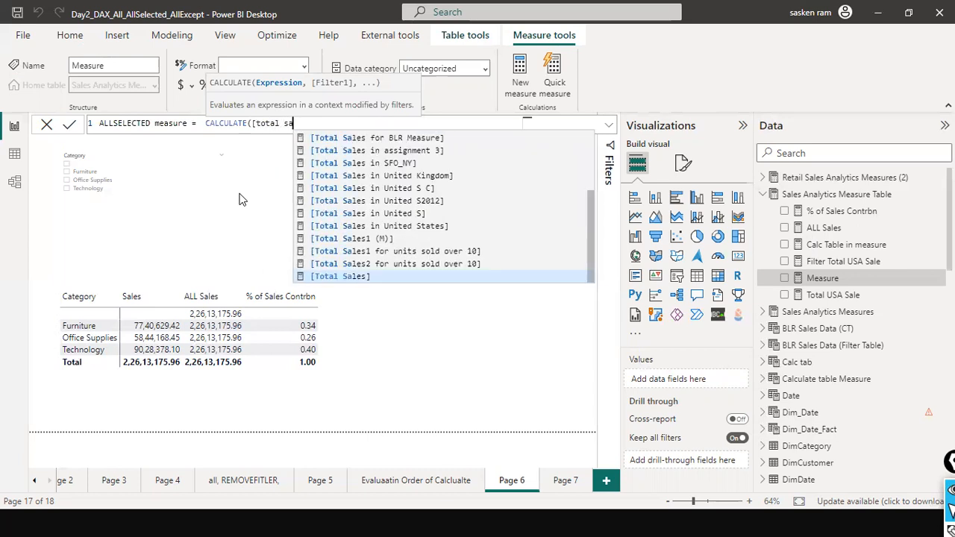
text(les)
key(Up)
key(Up)
key(Up)
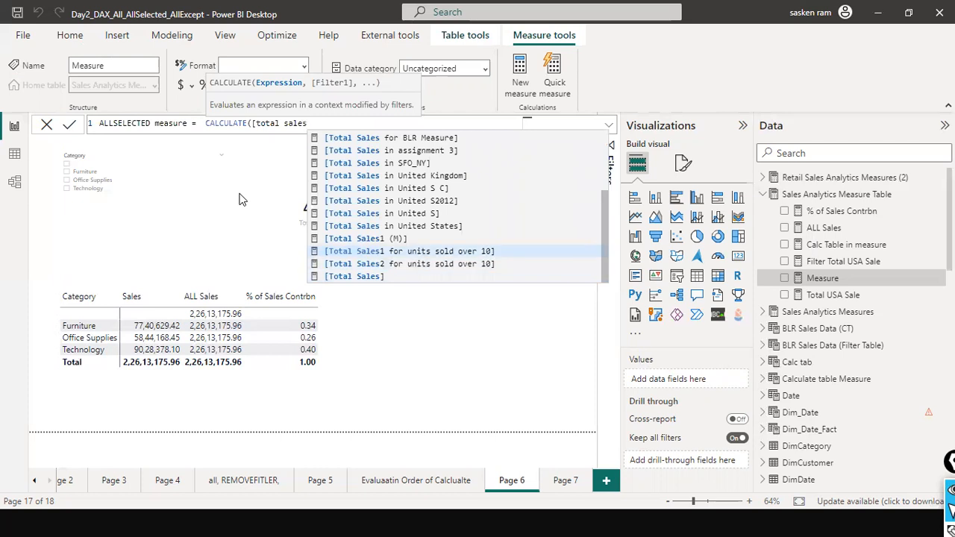
key(Tab)
text(,)
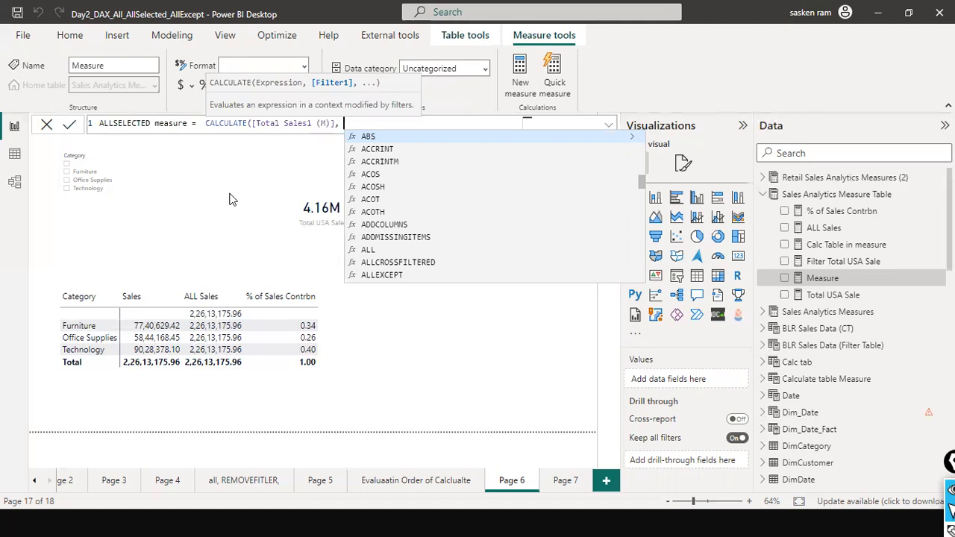
- Complete the ALLSELECTED measure's formula with the filter argument ALLSELECTED(sales_w04), and commit the measure
text(allsele)
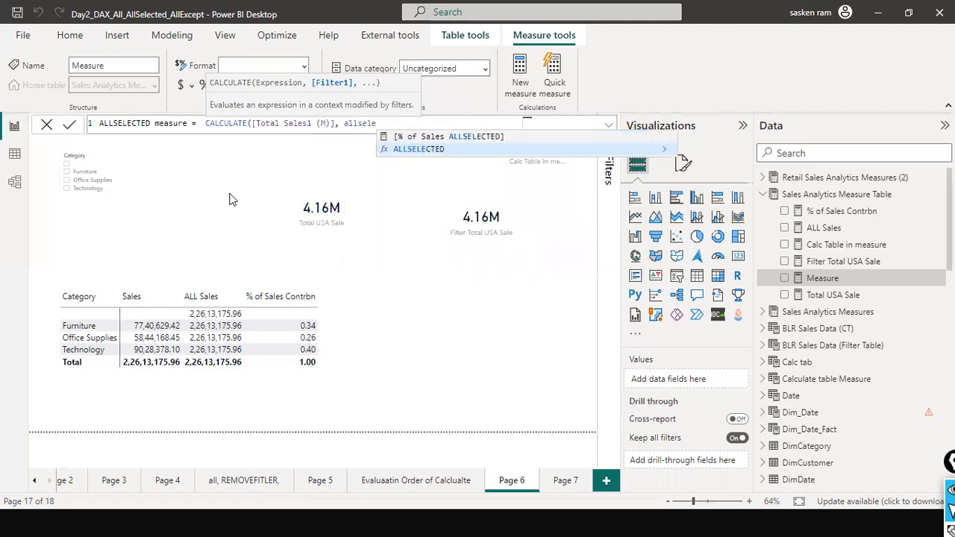
key(Tab)
text(sal)
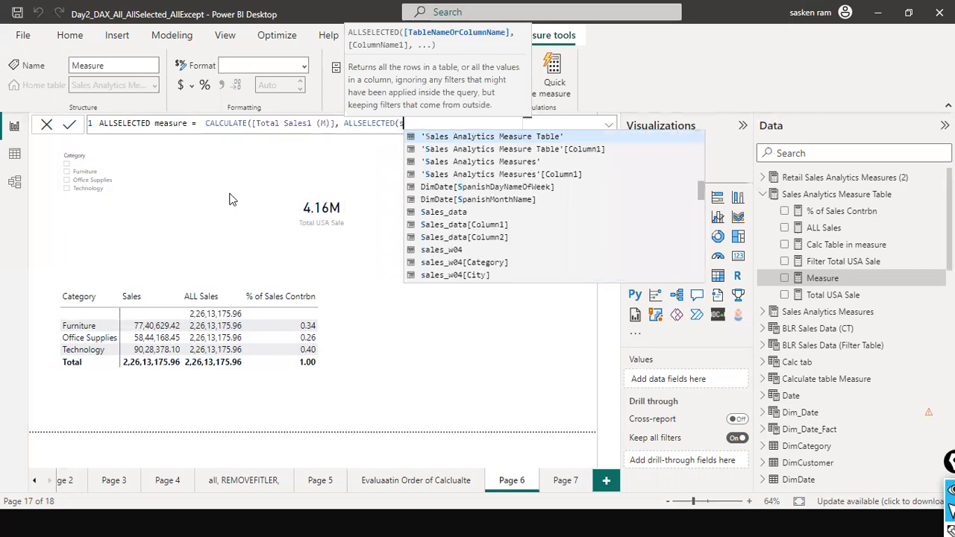
text(es_)
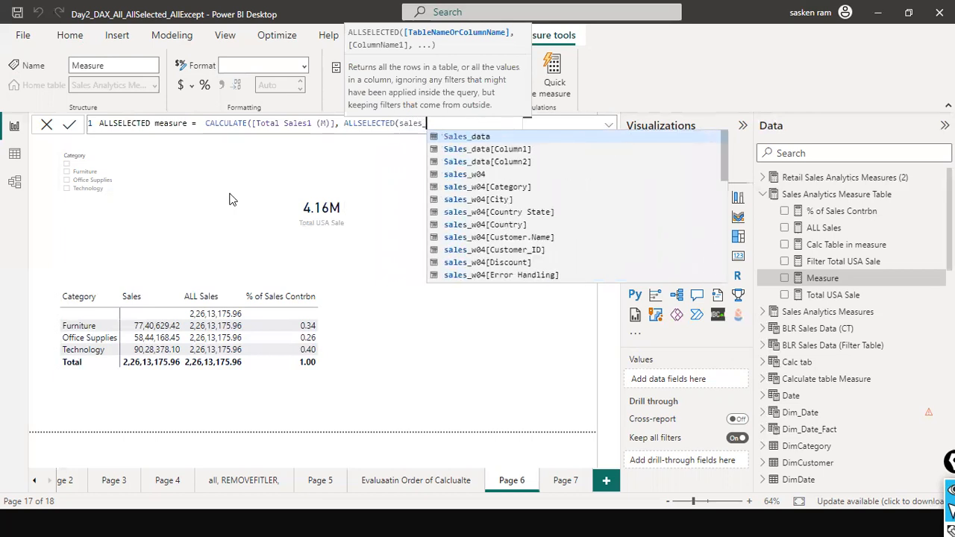
text(w04))
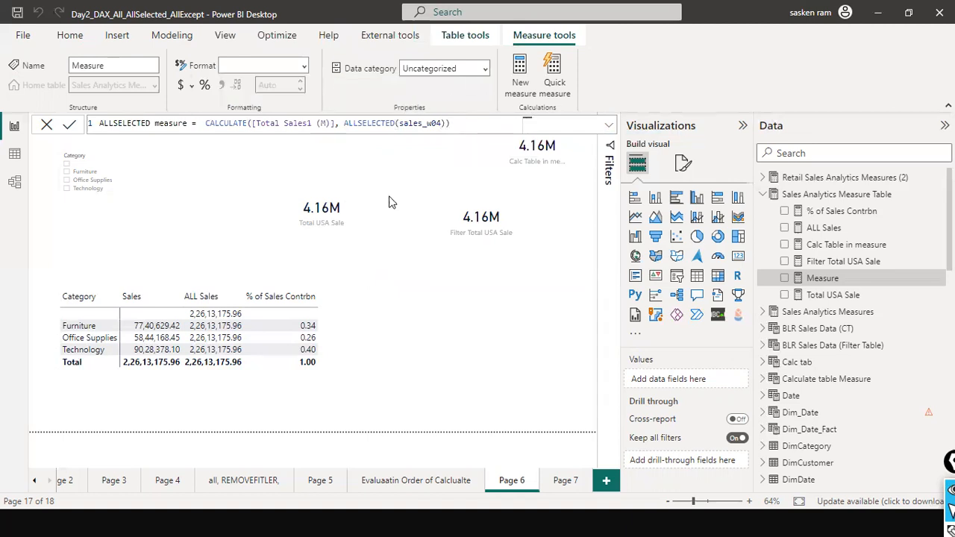
key(Return)
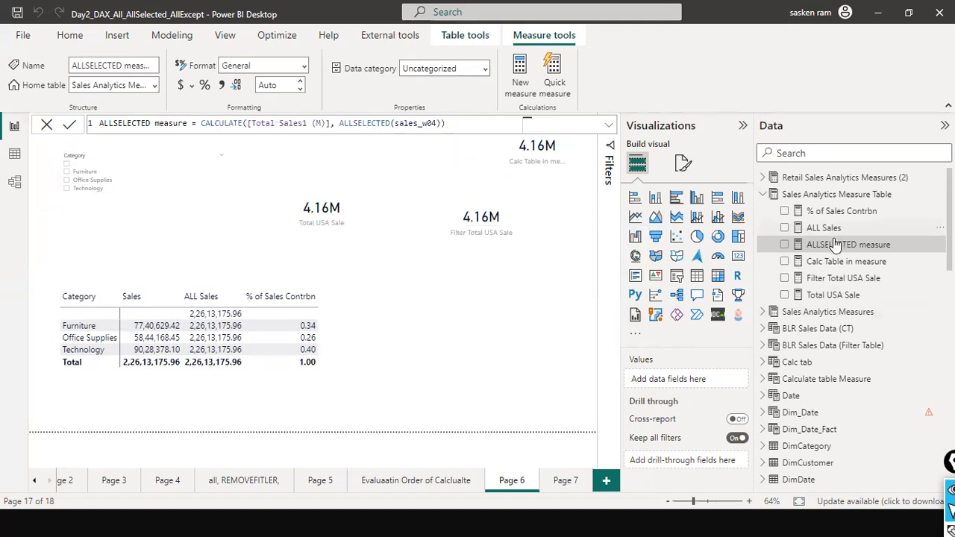
- Add ALLSELECTED measure to the values of the Category matrix
drag(873, 244, 313, 307)
click(336, 345)
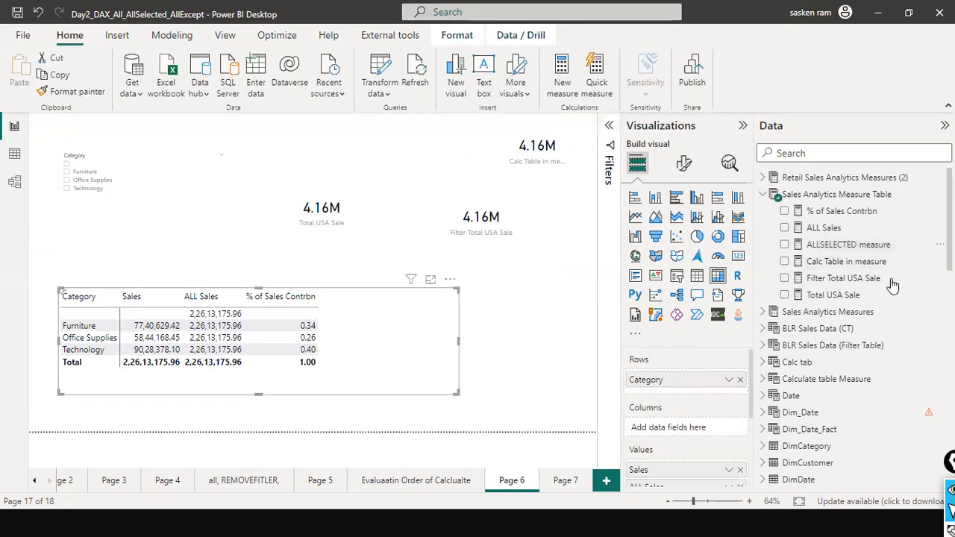
click(851, 245)
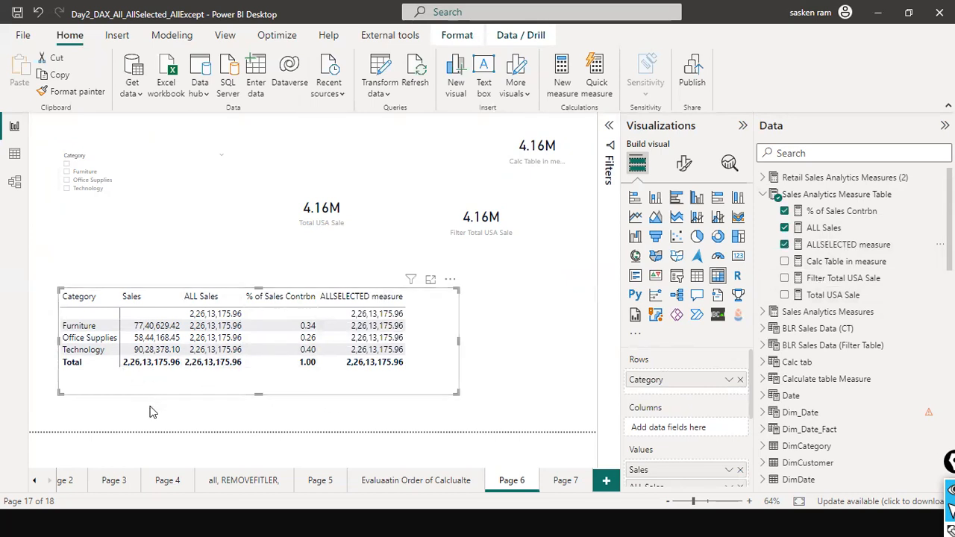
drag(151, 406, 157, 373)
mouse_move(261, 314)
mouse_down()
mouse_move(249, 314)
mouse_move(243, 366)
mouse_up()
mouse_move(427, 315)
mouse_down()
mouse_move(404, 314)
mouse_move(412, 327)
mouse_up()
drag(424, 347, 405, 364)
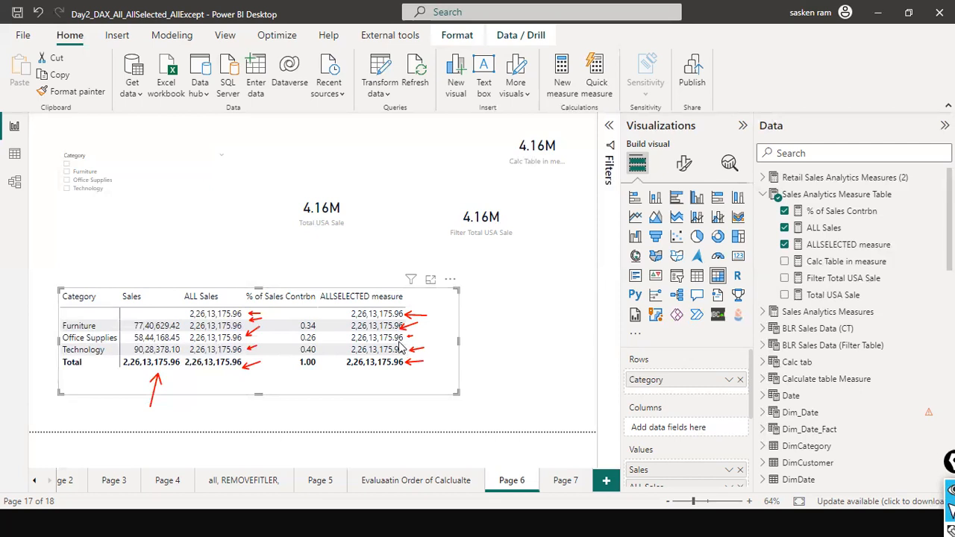
- Filter the page by both Furniture and Technology in the Category slicer to compare ALL Sales with ALLSELECTED measure
click(67, 171)
ctrl+click(66, 188)
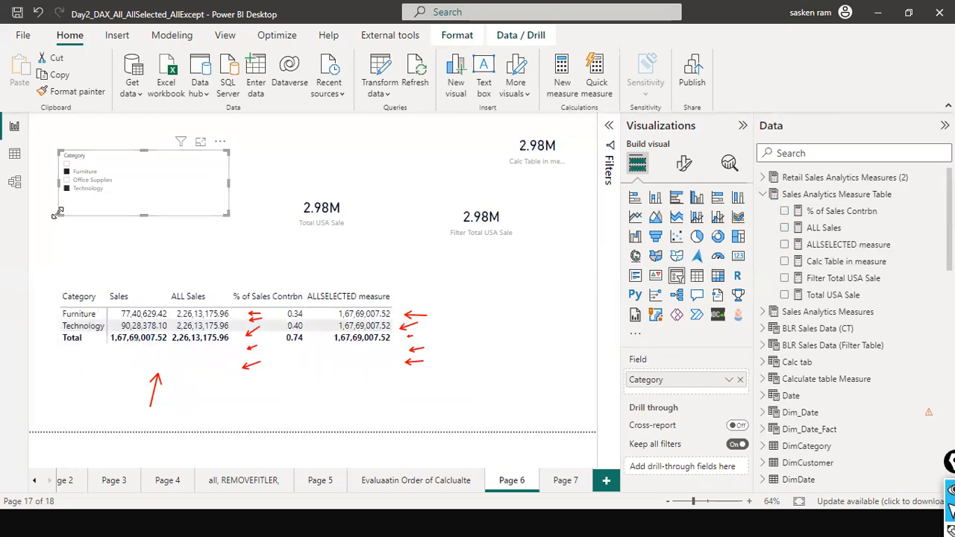
click(198, 337)
drag(37, 151, 121, 220)
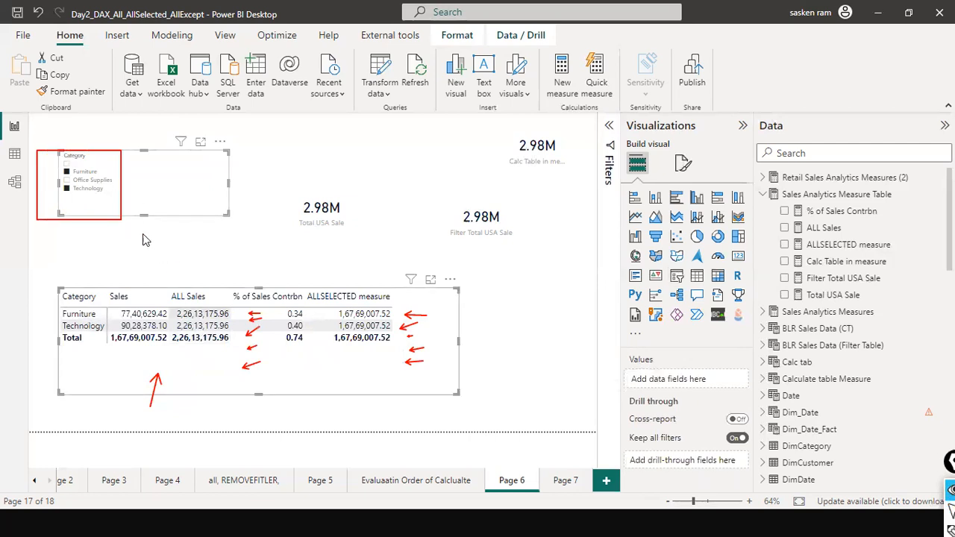
drag(167, 215, 191, 287)
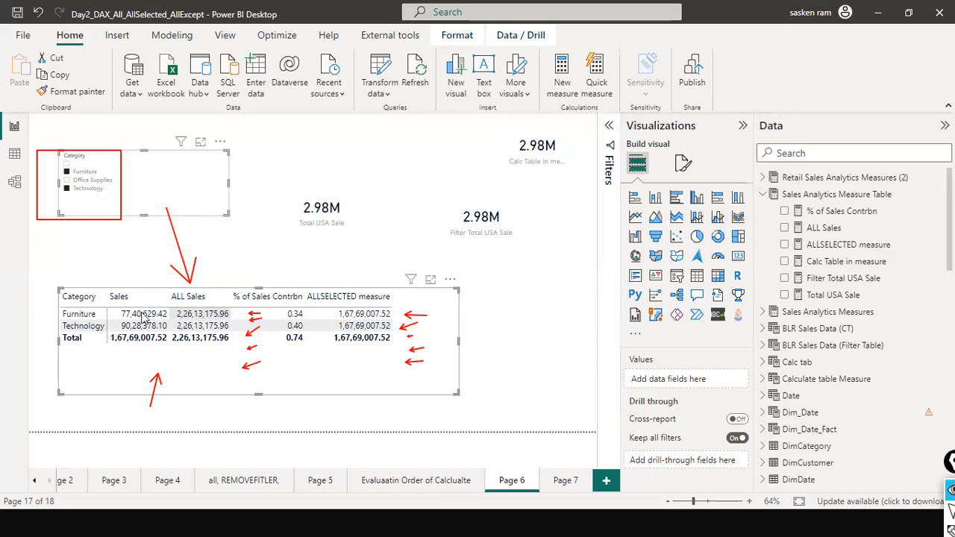
mouse_move(46, 302)
mouse_down()
mouse_move(85, 332)
mouse_move(165, 334)
mouse_up()
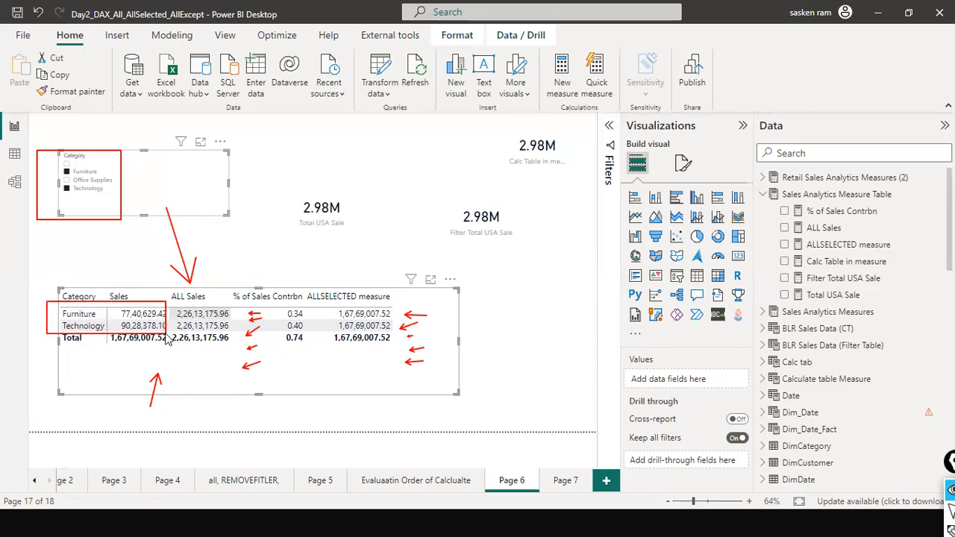
mouse_move(124, 387)
mouse_down()
mouse_move(135, 351)
mouse_move(139, 363)
mouse_up()
mouse_move(137, 363)
mouse_down()
mouse_move(218, 374)
mouse_move(307, 344)
mouse_move(329, 315)
mouse_up()
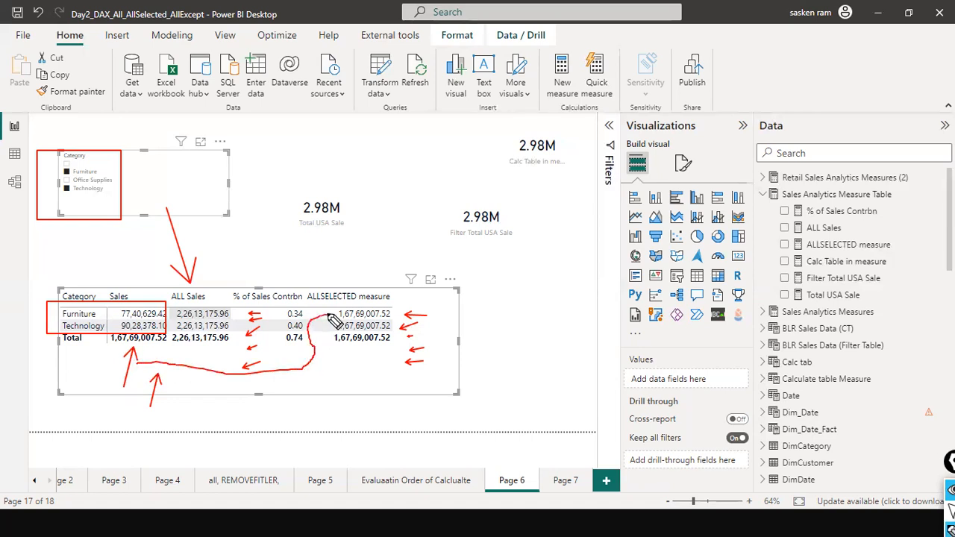
drag(313, 347, 329, 338)
mouse_move(166, 337)
mouse_down()
mouse_move(115, 338)
mouse_move(119, 350)
mouse_move(174, 352)
mouse_up()
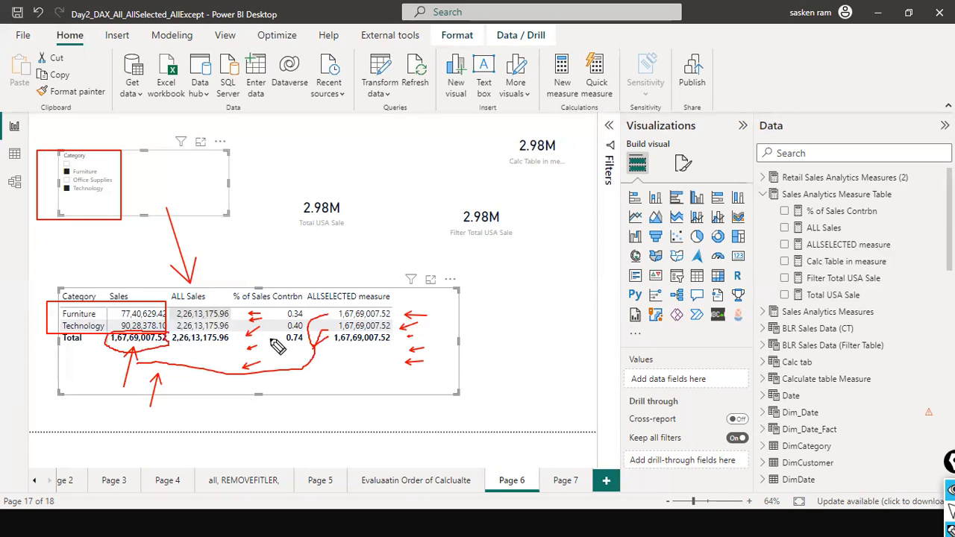
mouse_move(134, 153)
mouse_down()
mouse_move(43, 187)
mouse_move(124, 213)
mouse_move(112, 170)
mouse_up()
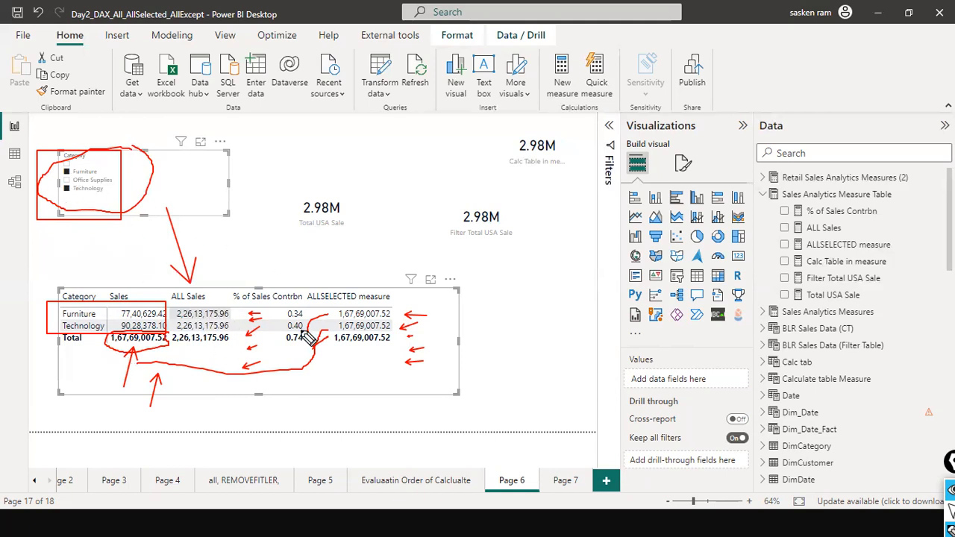
mouse_move(527, 289)
mouse_down()
mouse_move(451, 305)
mouse_move(440, 319)
mouse_move(455, 322)
mouse_up()
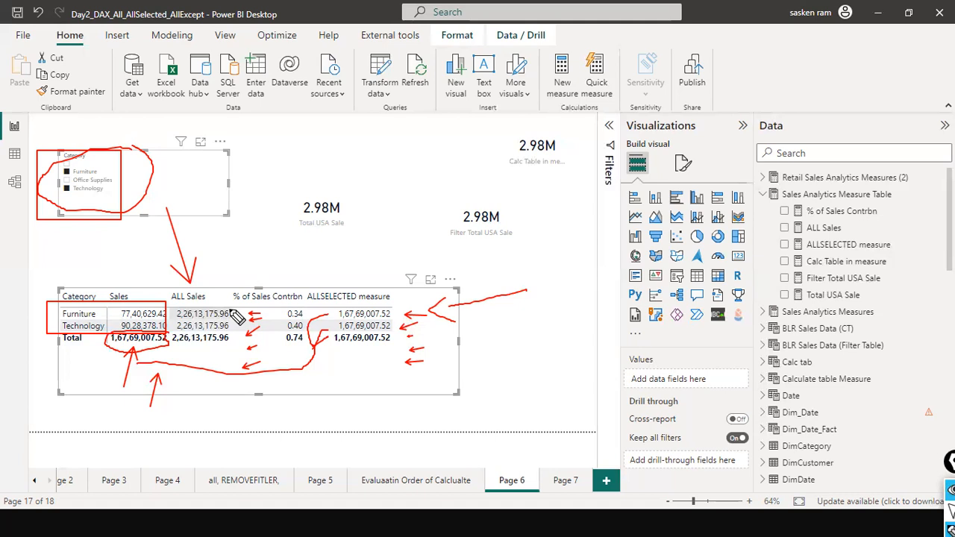
key(Escape)
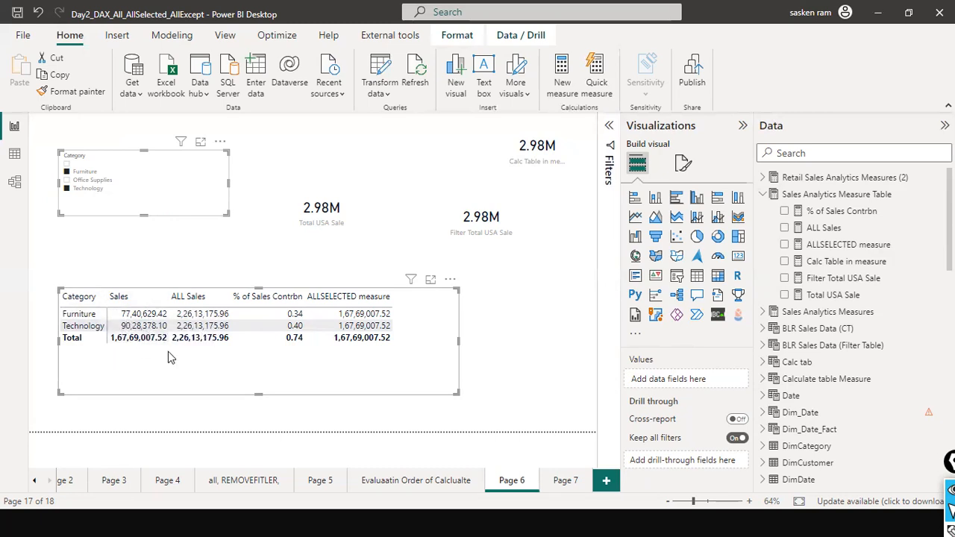
click(196, 274)
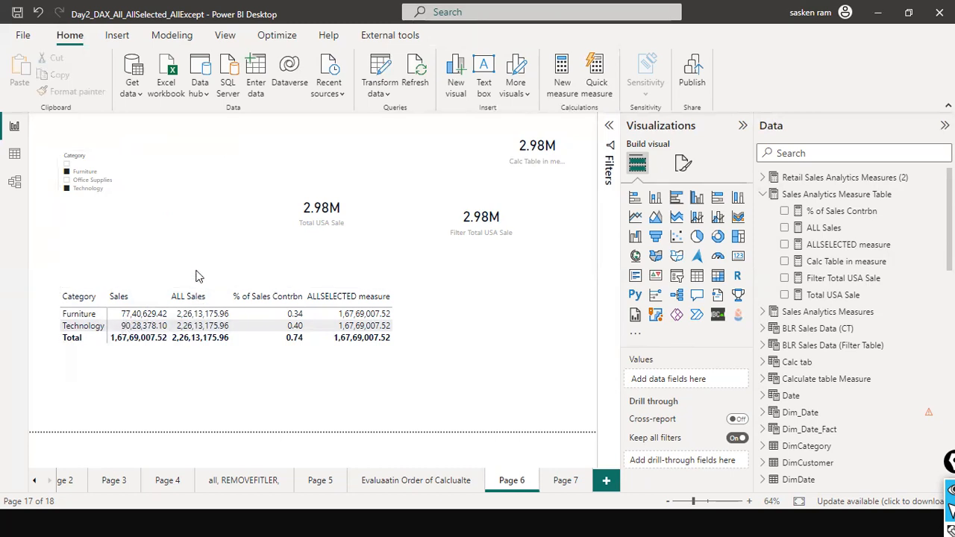
- Copy the full formula of the % of Sales Contrbn measure, and leave that measure unedited
click(436, 369)
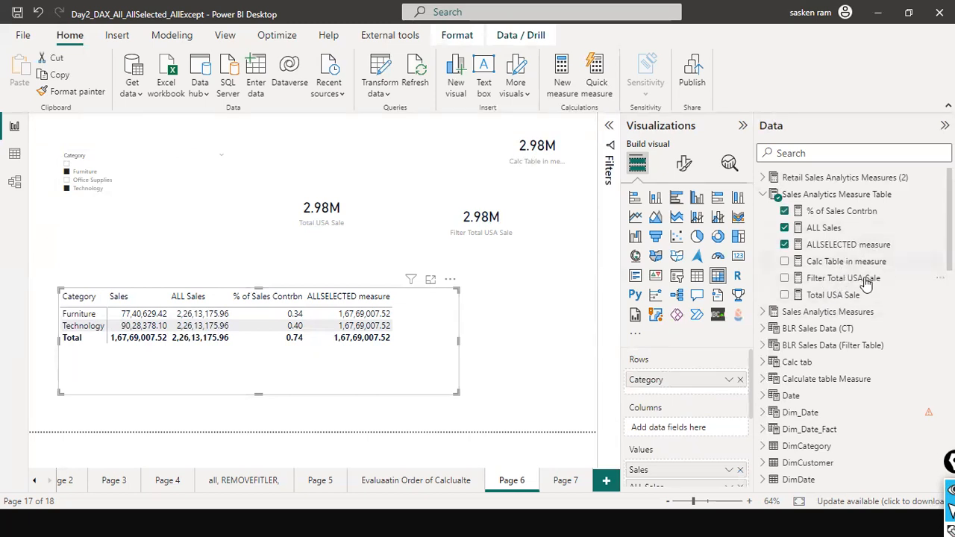
click(828, 211)
click(453, 142)
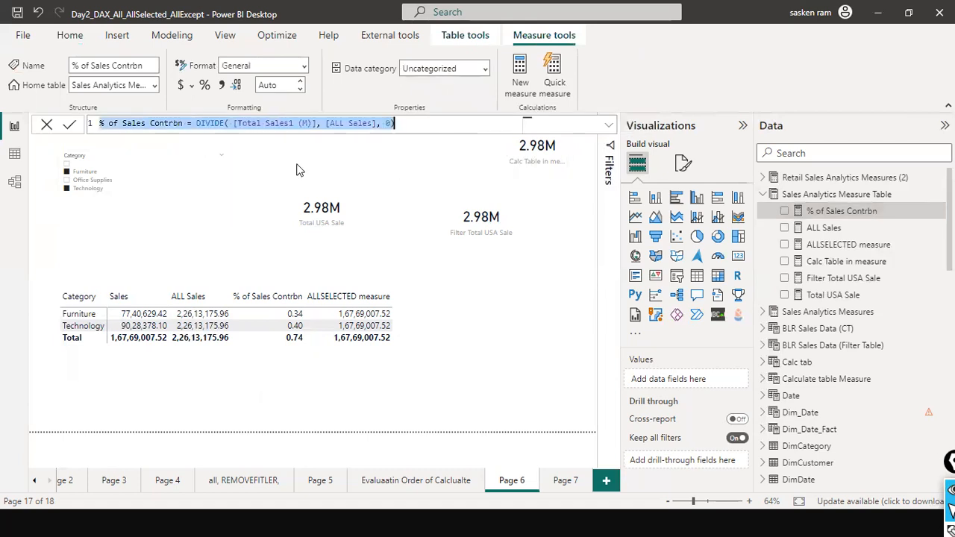
click(45, 124)
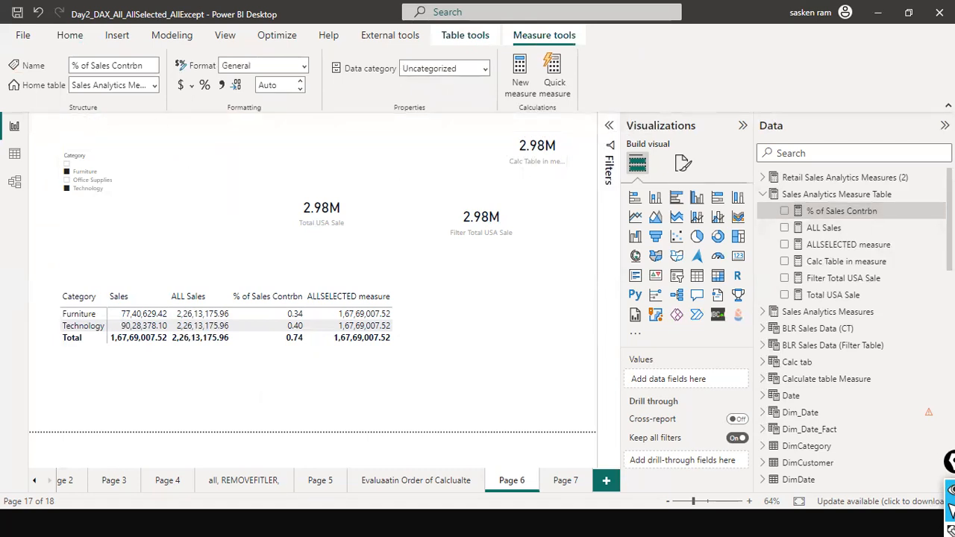
- Create a new measure in Sales Analytics Measure Table with the formula % of Sales Contrbn = DIVIDE( [Total Sales1 (M)], [ALL Sales], 0)
click(934, 194)
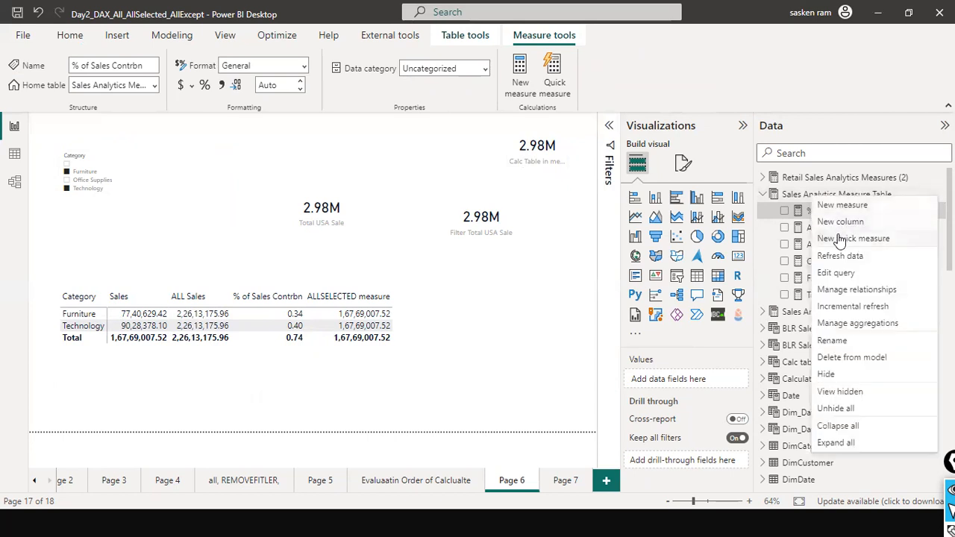
click(857, 207)
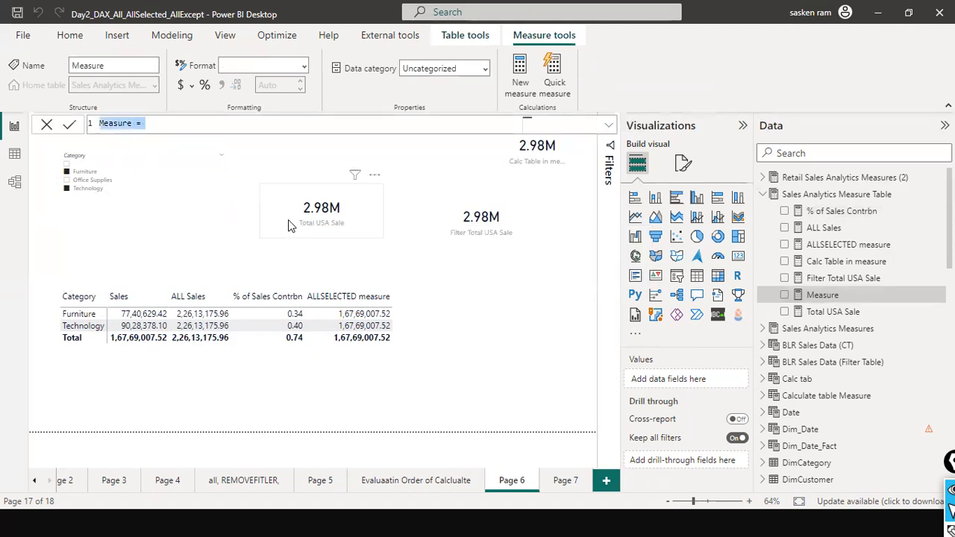
text(% of Sales Contrbn = DIVIDE( [Total Sales1 (M)], [ALL Sales], 0))
- Rename the new measure in its formula as % of Sales Contrbn by visu, and commit it
key(ctrl+Left)
key(ctrl+Left)
key(ctrl+Left)
key(ctrl+Left)
key(ctrl+Left)
key(ctrl+Left)
key(ctrl+Left)
key(ctrl+Left)
key(ctrl+Left)
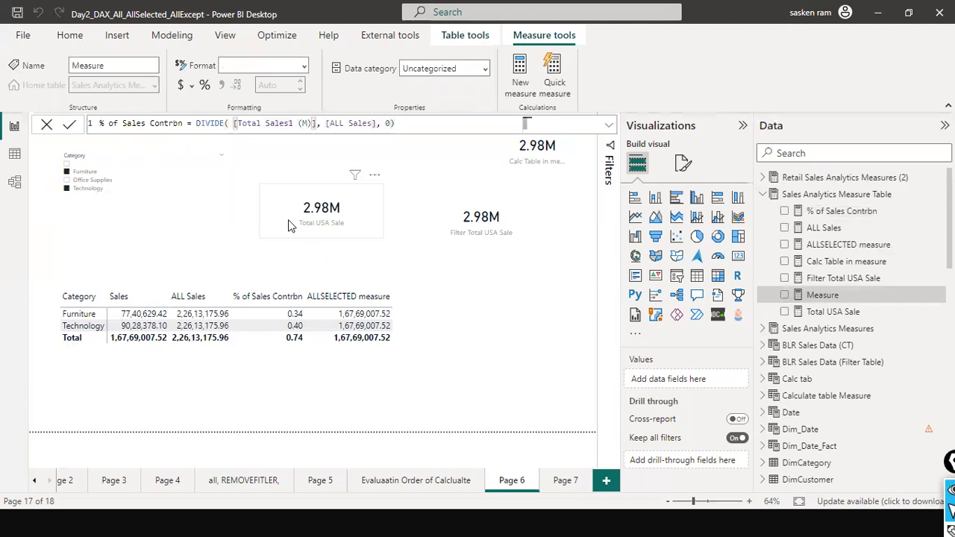
key(ctrl+Left)
key(ctrl+Left)
key(ctrl+Right)
key(ctrl+Right)
text(by vis)
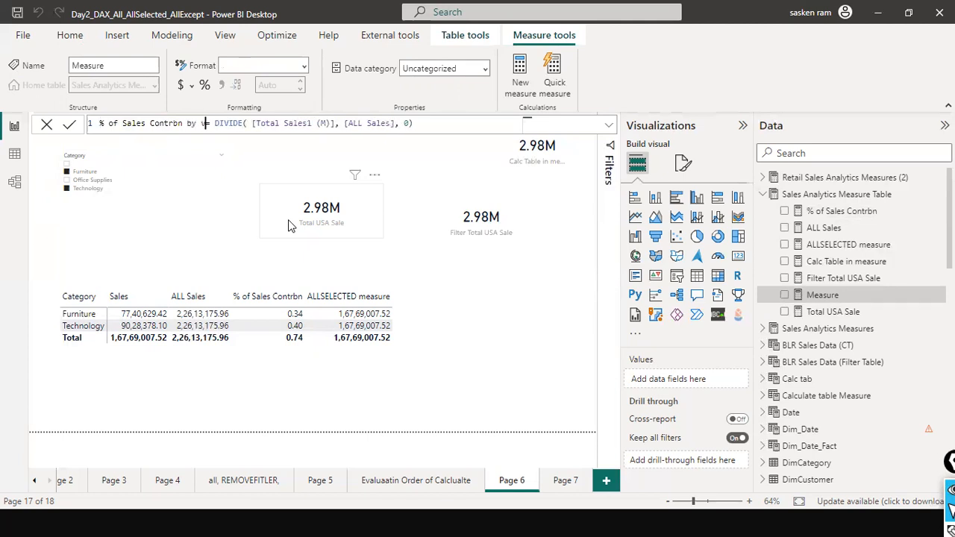
text(u)
click(291, 226)
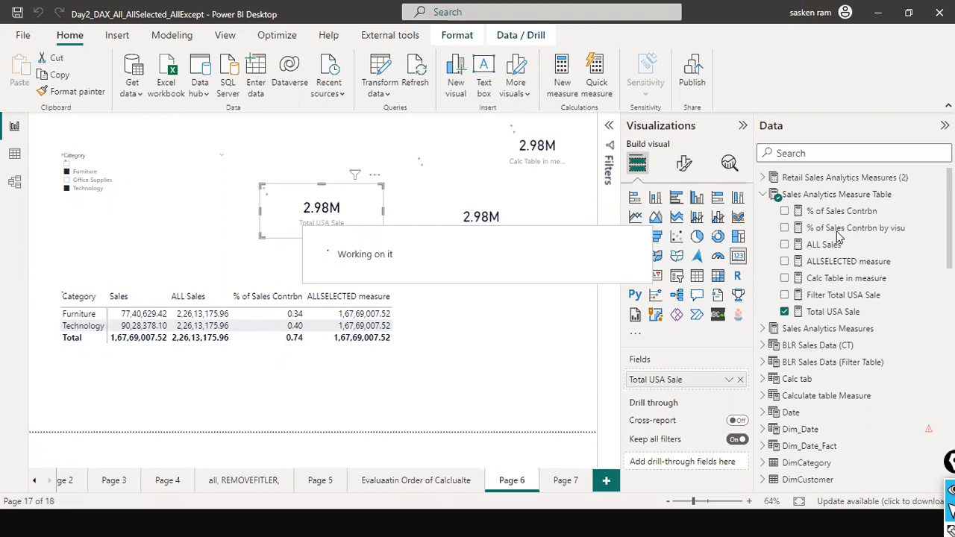
- Add % of Sales Contrbn by visu to the Category matrix, and widen the matrix to fit the extra column
click(406, 332)
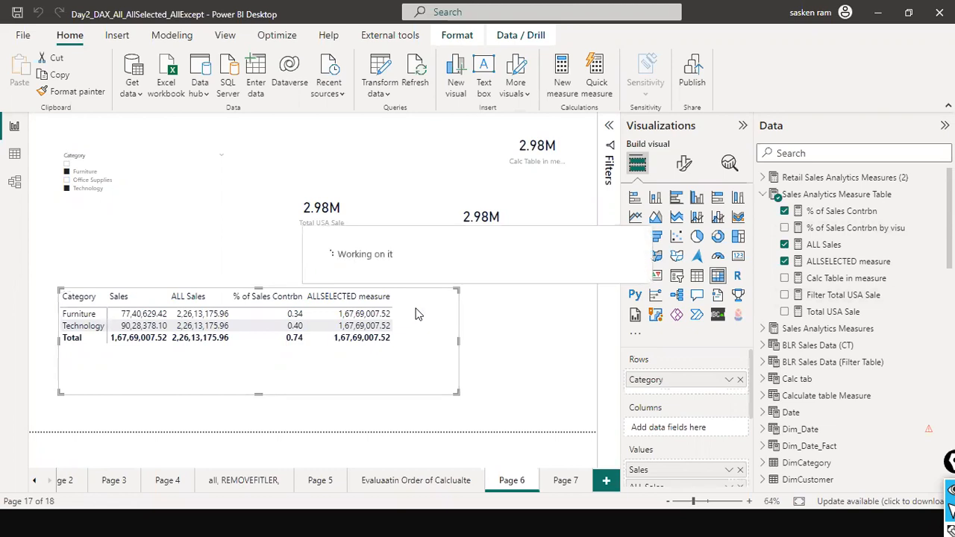
drag(865, 228, 475, 359)
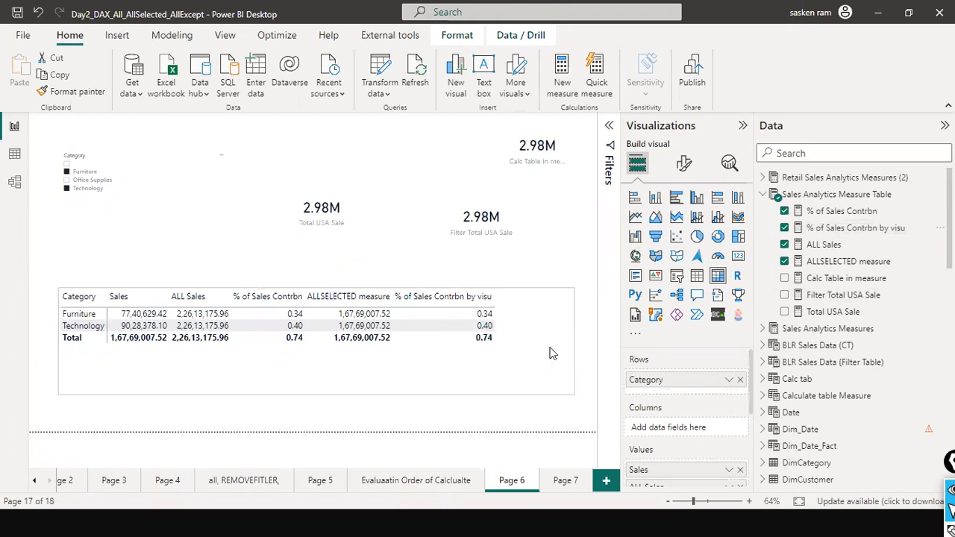
drag(550, 348, 547, 350)
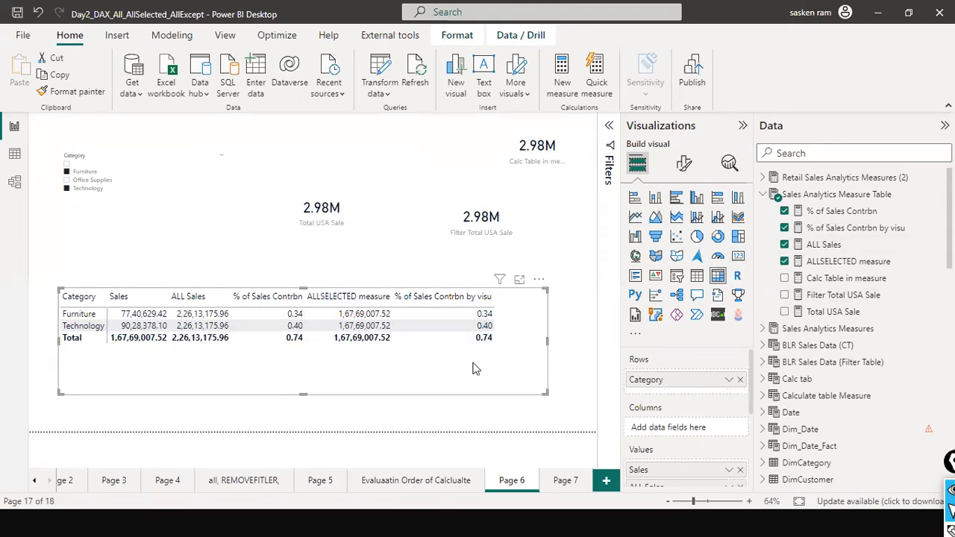
- Replace [ALL Sales] with [ALLSELECTED measure] as the denominator in the % of Sales Contrbn by visu formula, and commit the change
click(856, 231)
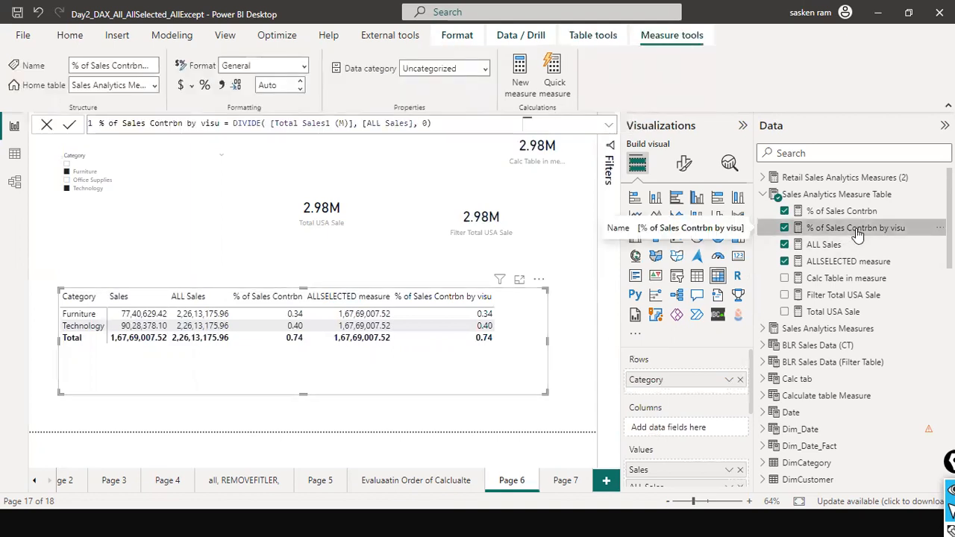
click(373, 123)
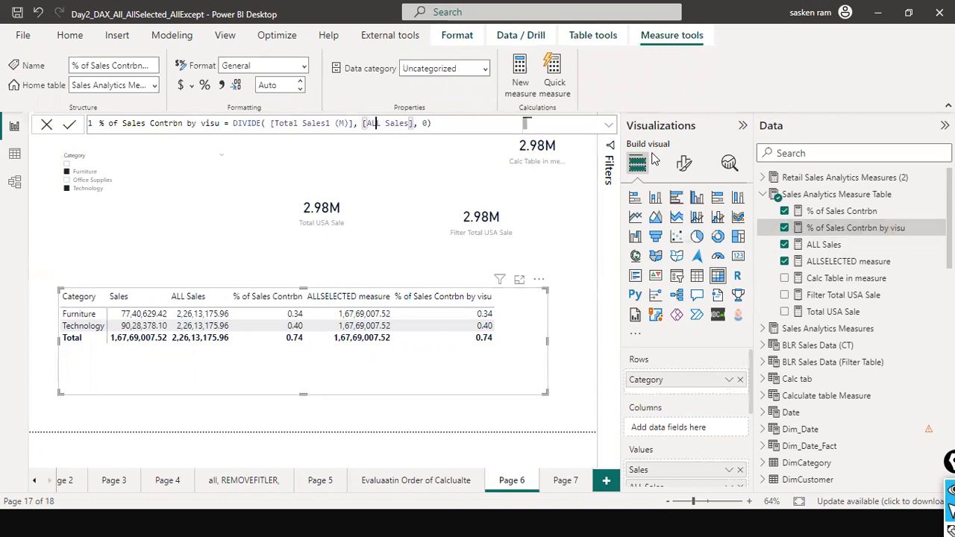
key(Left)
key(Left)
key(shift+Right)
key(shift+Right)
key(shift+Right)
key(shift+Right)
key(shift+Right)
key(shift+Right)
key(shift+Right)
key(shift+Right)
key(shift+Right)
key(shift+Right)
key(shift+Right)
text(alls)
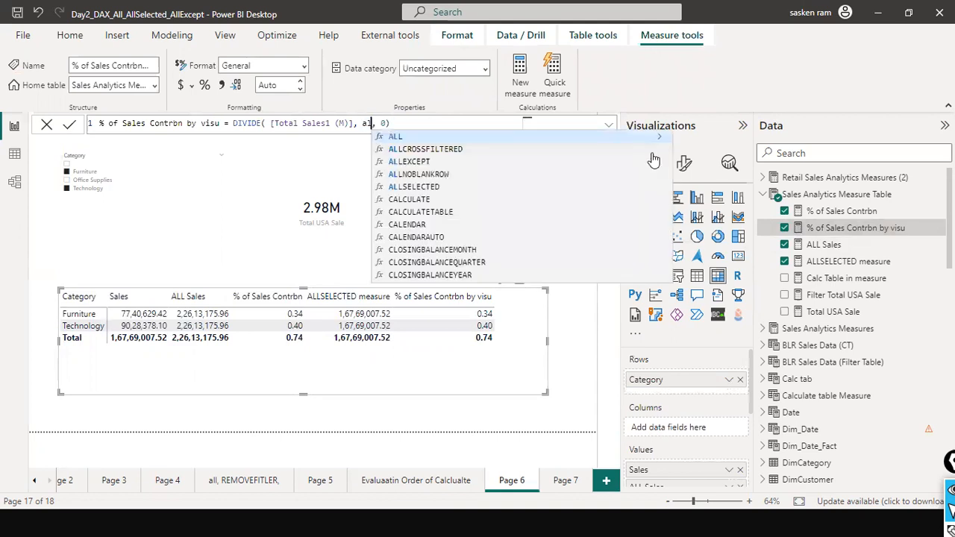
text(e)
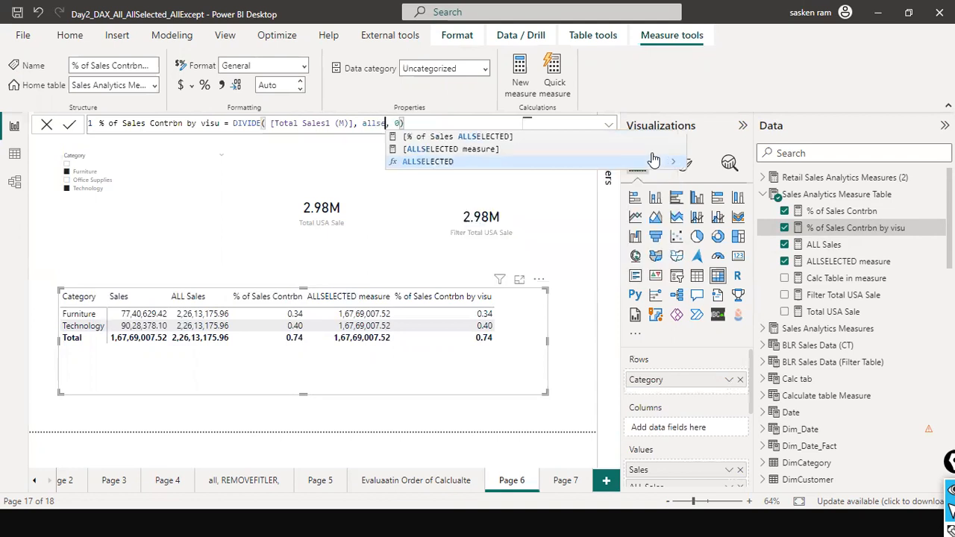
key(Down)
key(Down)
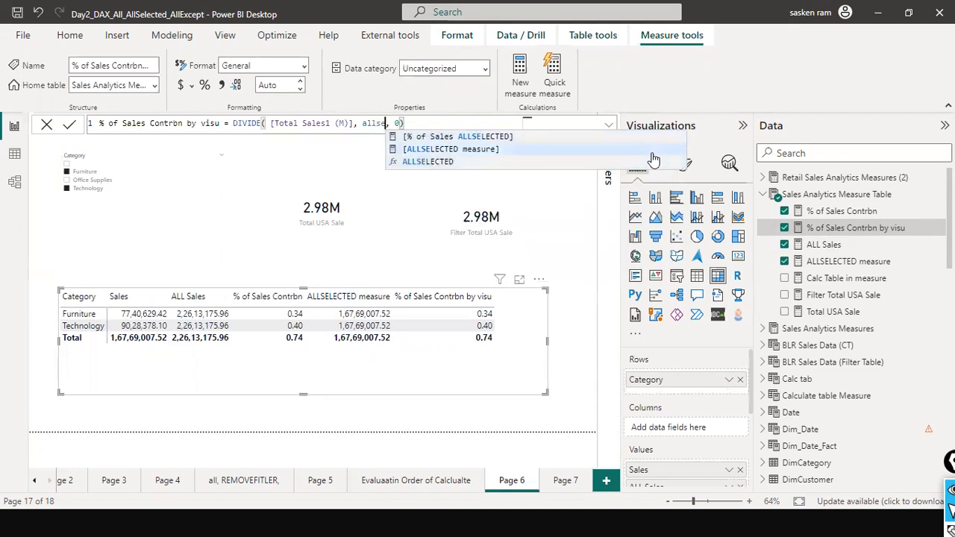
key(Tab)
key(End)
key(Return)
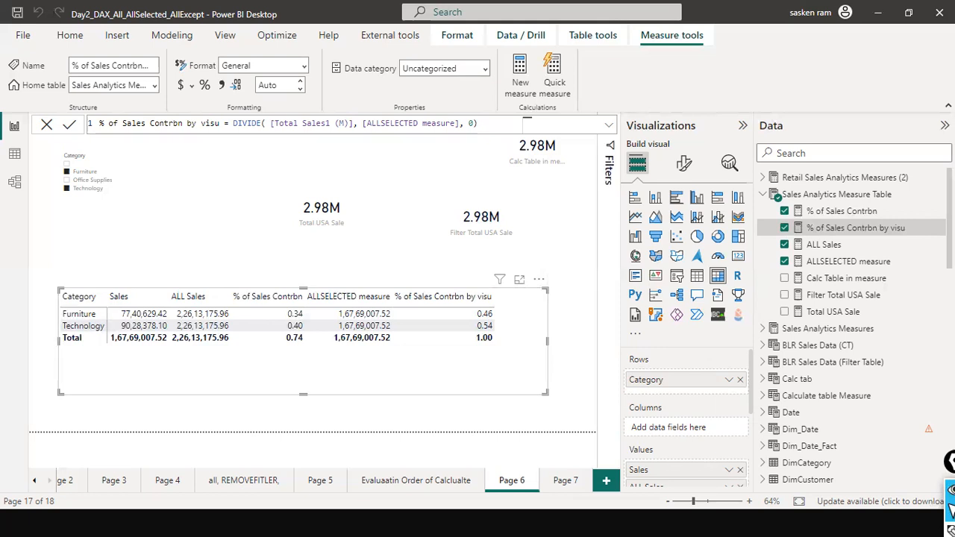
- Clear the Category slicer selection to compare both contribution percentages across all categories
click(216, 173)
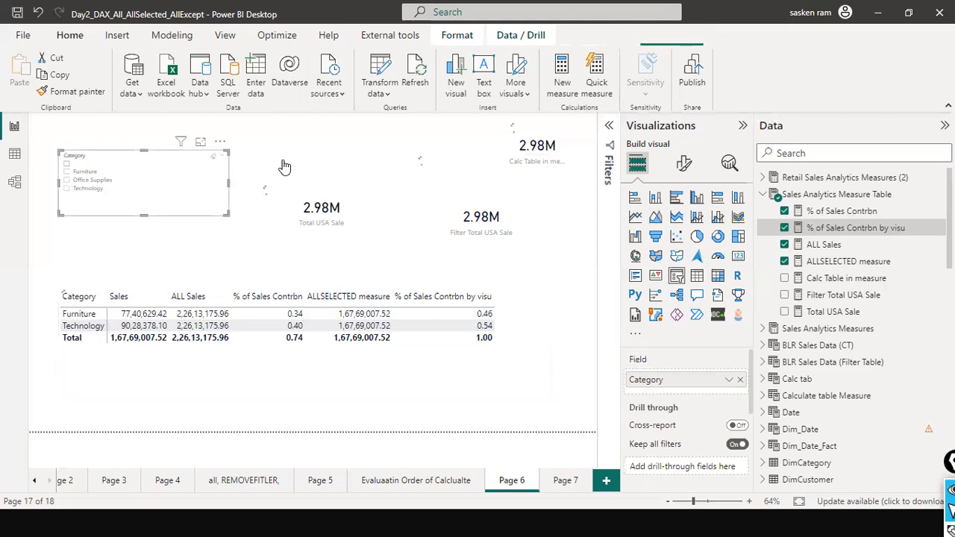
click(256, 225)
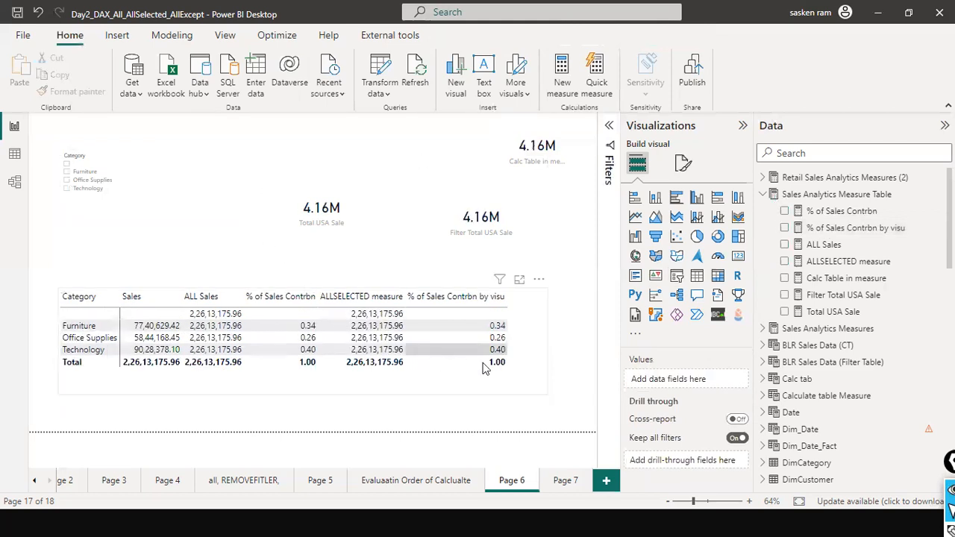